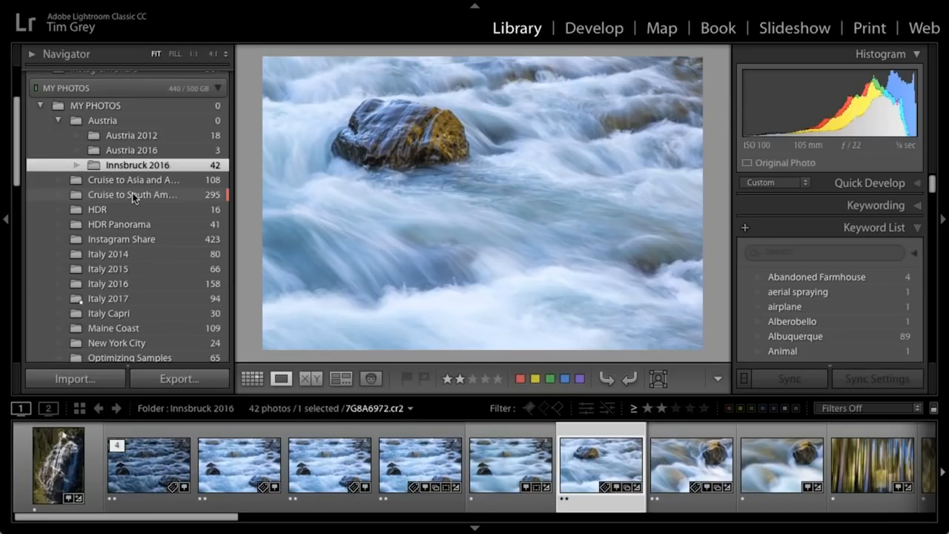
Browse the Optimizing Samples, New York City and Trip to Croatia 2012 folders, viewing the Croatian photo of the white door with the dog.
scroll(132, 194, down, 3)
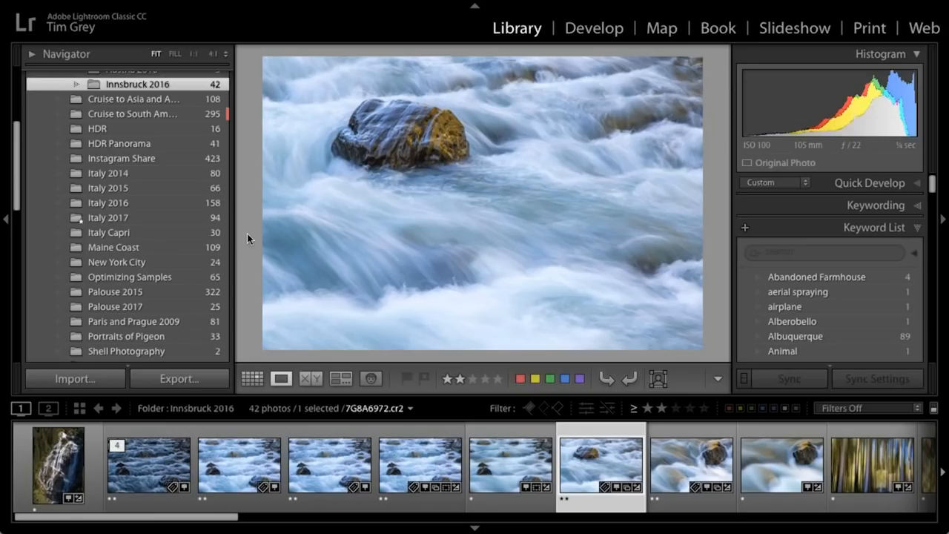
click(126, 280)
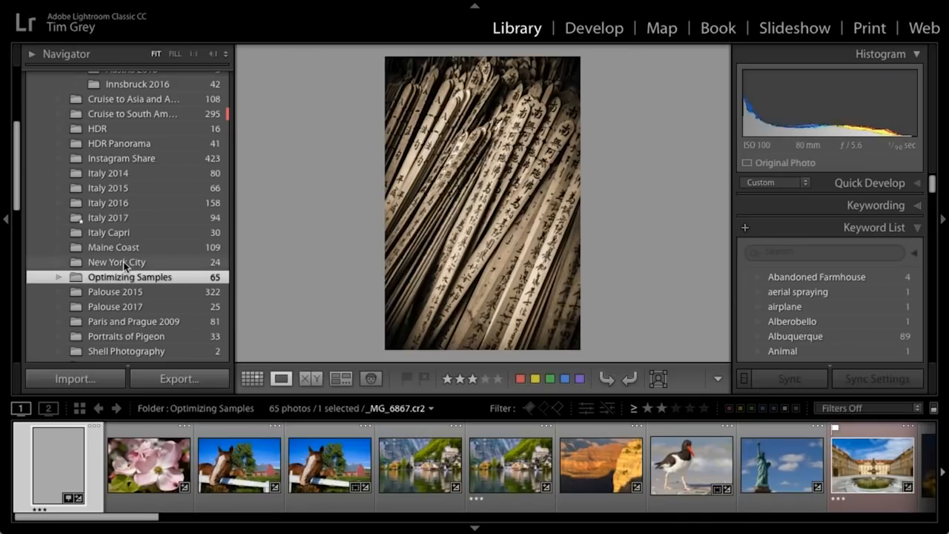
click(124, 264)
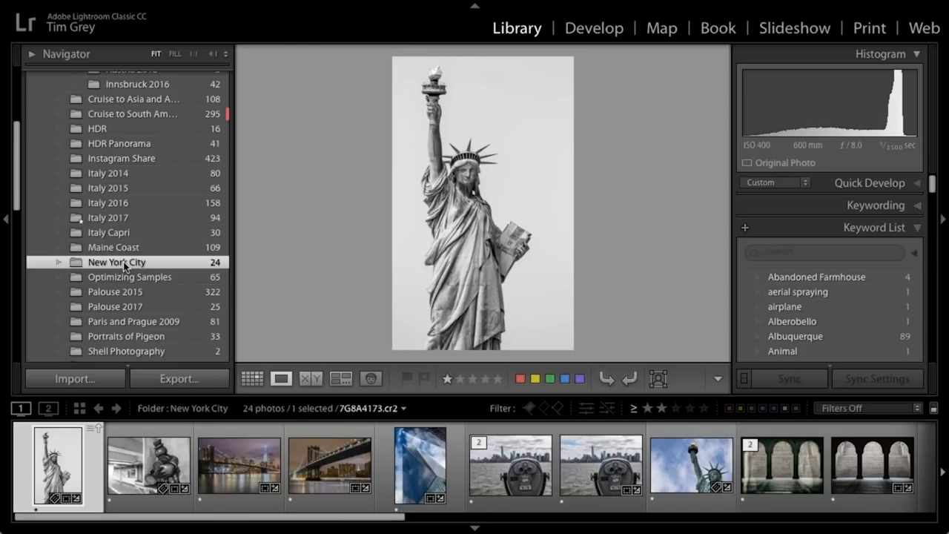
scroll(123, 262, down, 3)
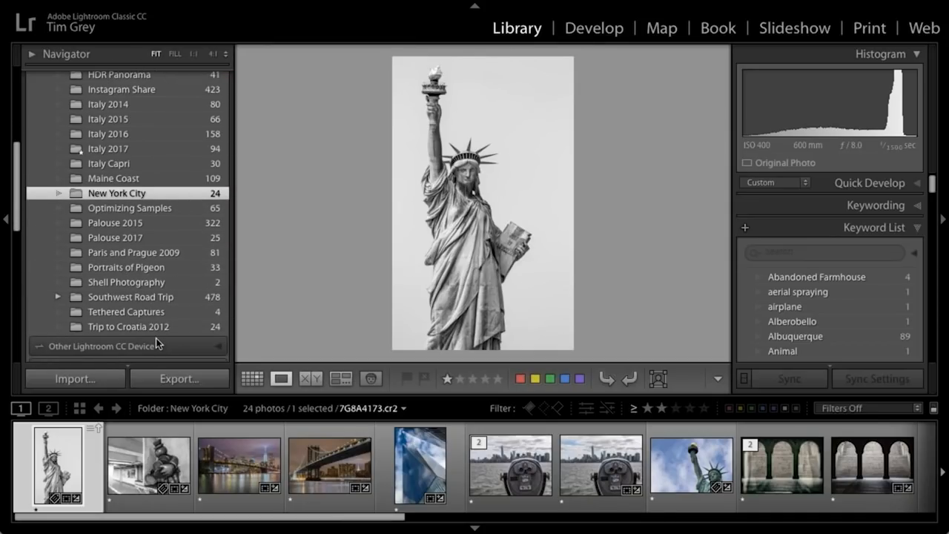
click(100, 326)
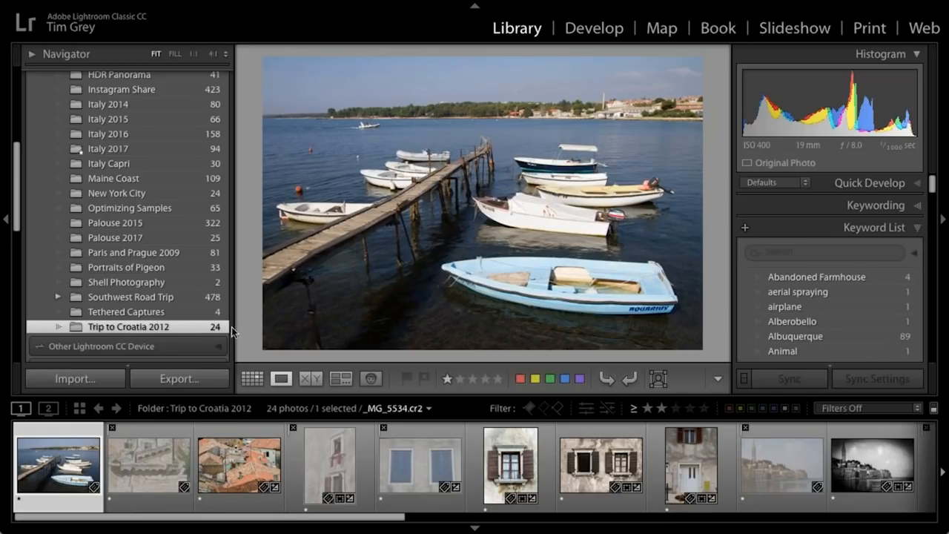
click(670, 457)
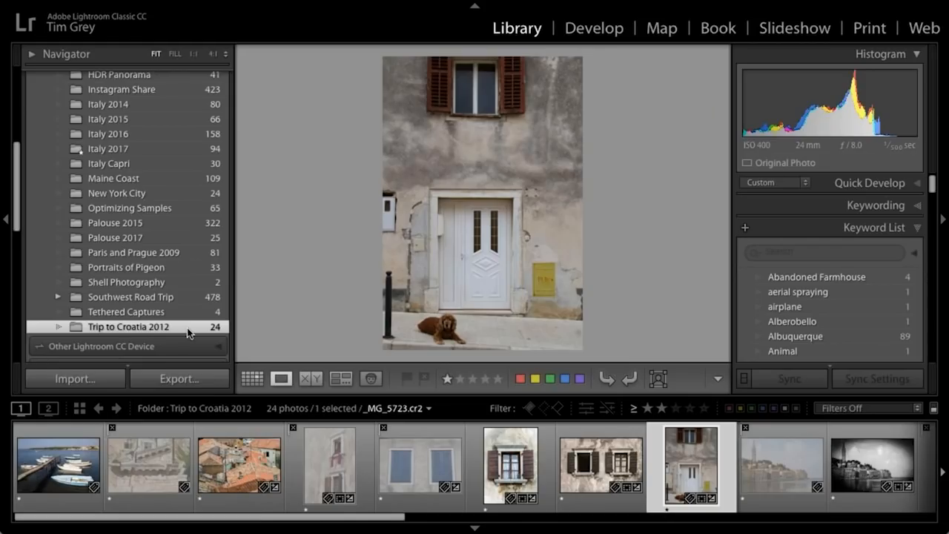
right_click(167, 328)
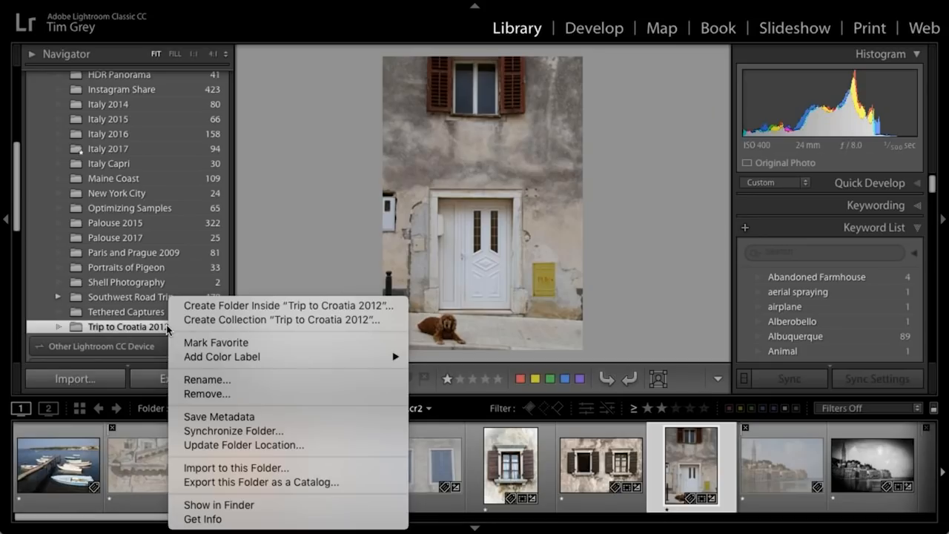
click(260, 380)
key(BackSpace)
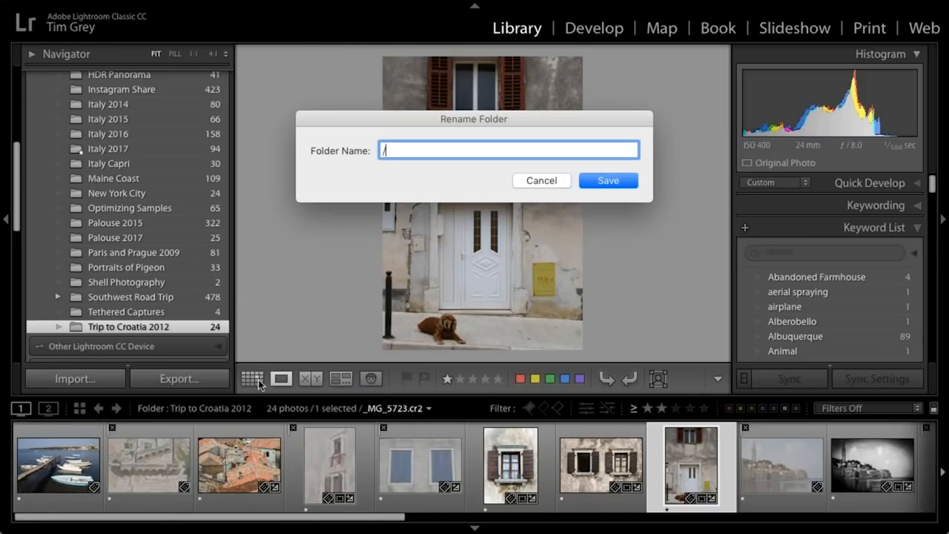
key(Escape)
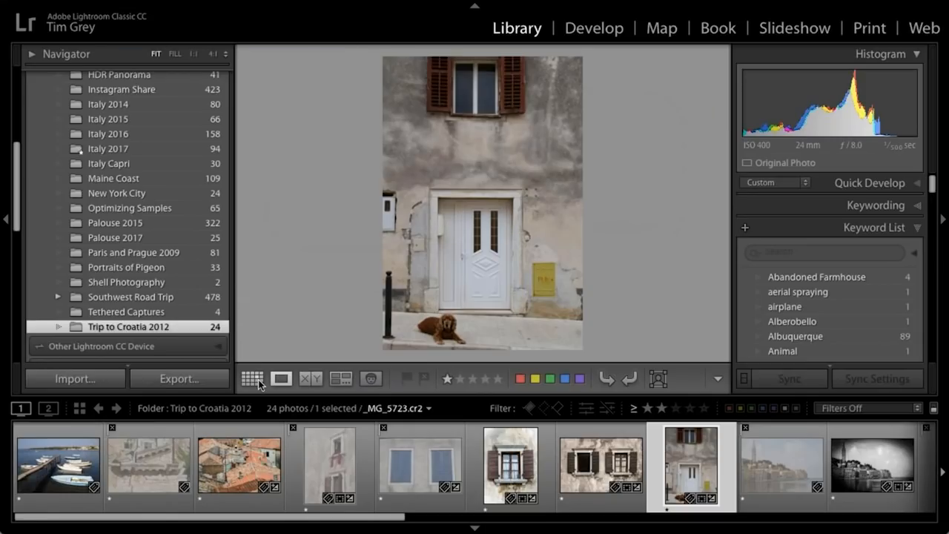
Rename the Trip to Croatia 2012 folder as Croatia 2012.
right_click(116, 327)
click(175, 381)
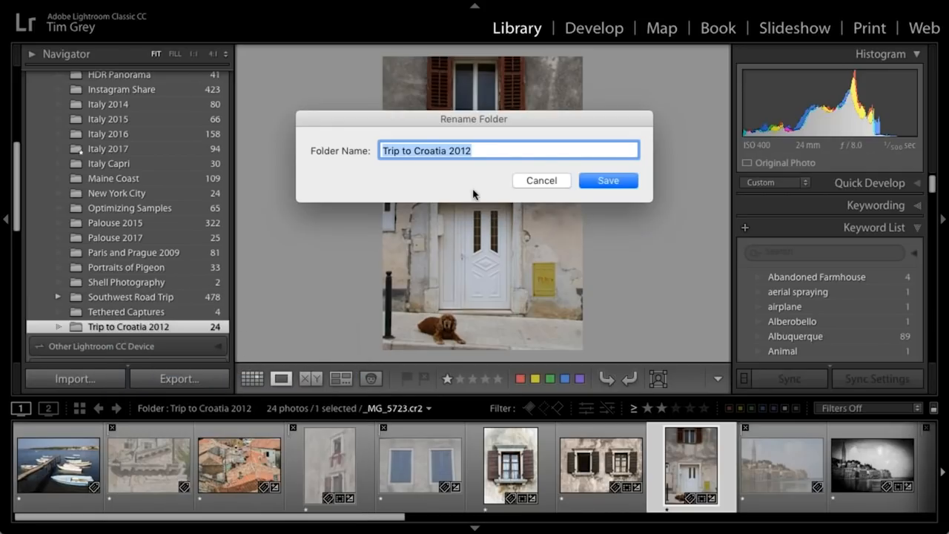
click(413, 151)
key(BackSpace)
key(BackSpace)
key(BackSpace)
key(BackSpace)
key(BackSpace)
key(BackSpace)
key(BackSpace)
key(BackSpace)
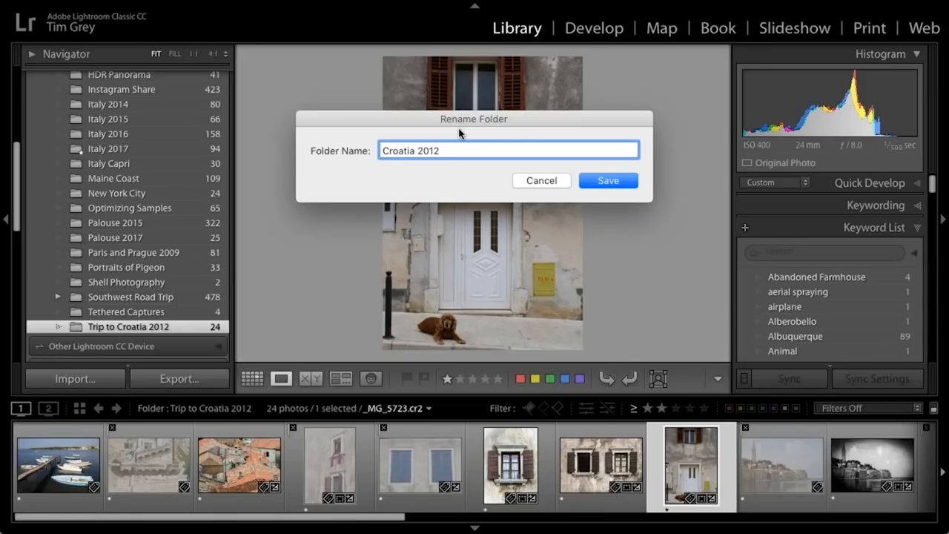
click(610, 183)
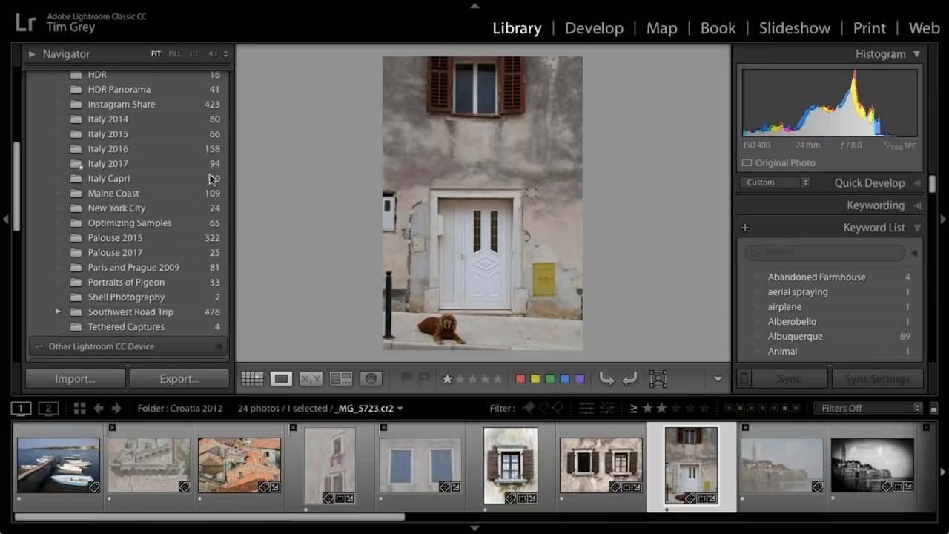
Reveal the Croatia 2012 folder in Finder to check its name on disk, and return to the full-screen Lightroom library.
scroll(168, 175, up, 3)
scroll(168, 172, up, 2)
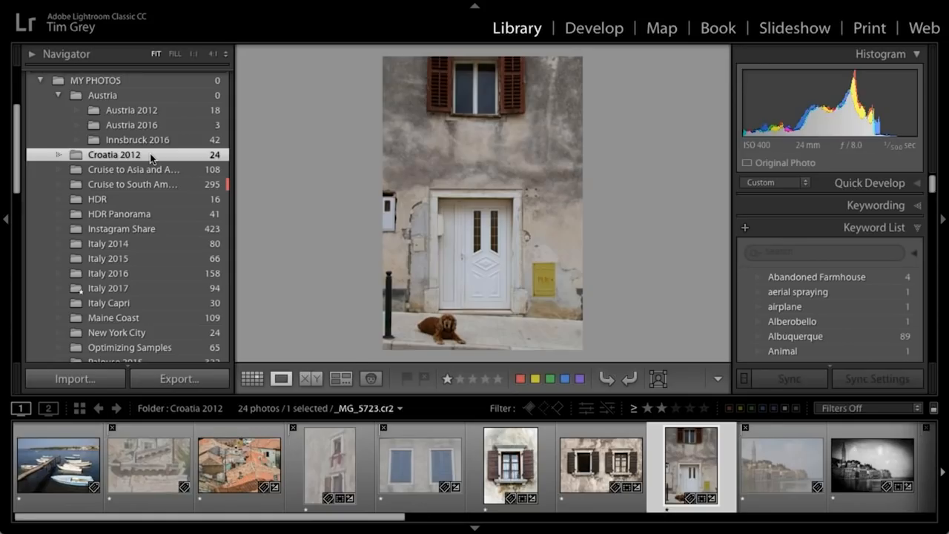
right_click(151, 158)
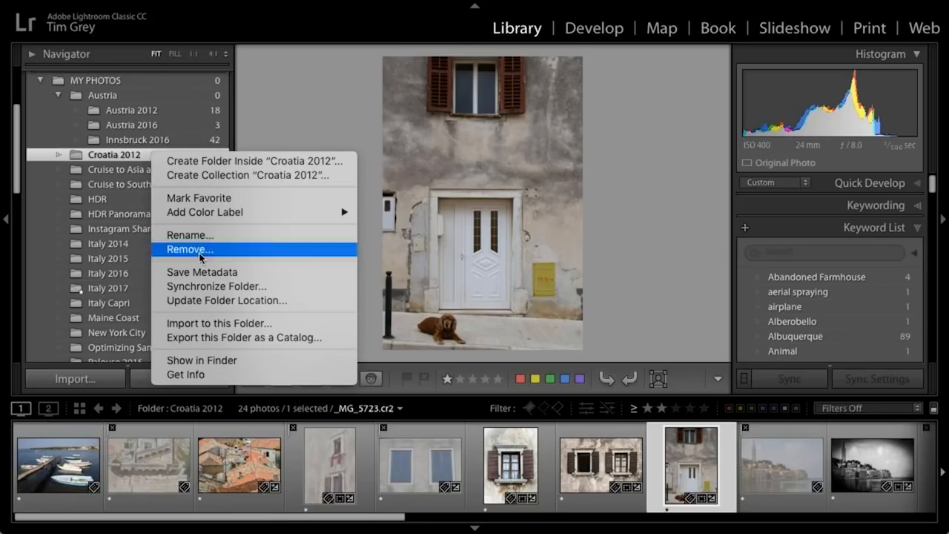
click(265, 365)
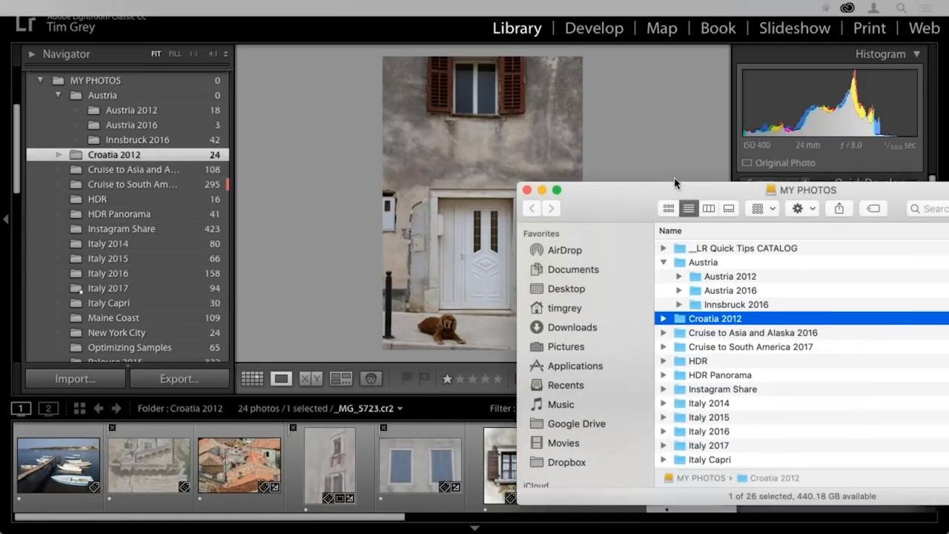
drag(690, 132, 387, 117)
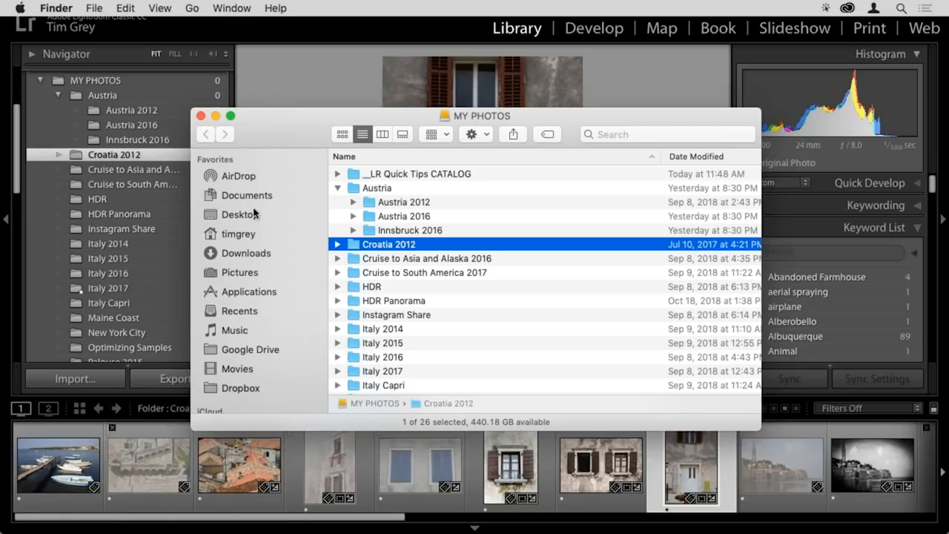
click(201, 116)
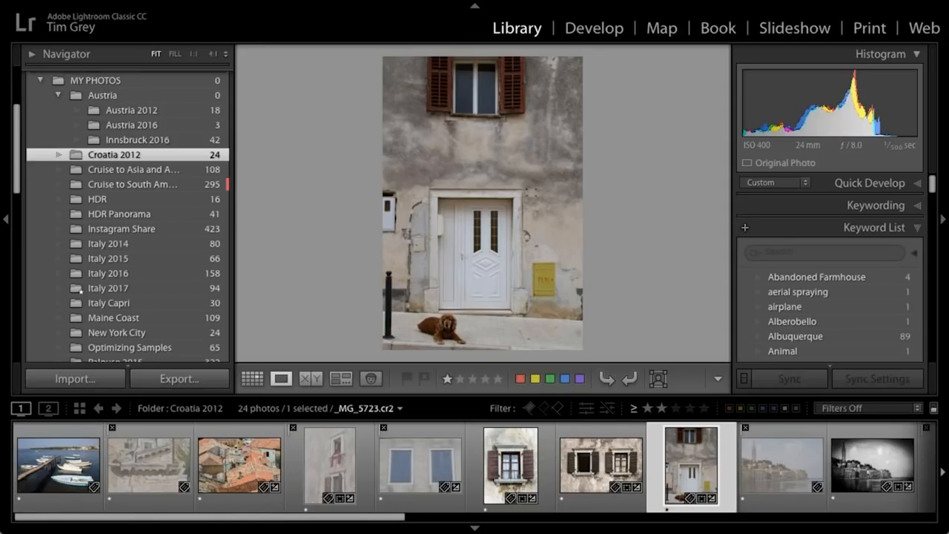
key(shift+f)
Compare the photos in the Austria 2016 and Innsbruck 2016 folders.
click(144, 128)
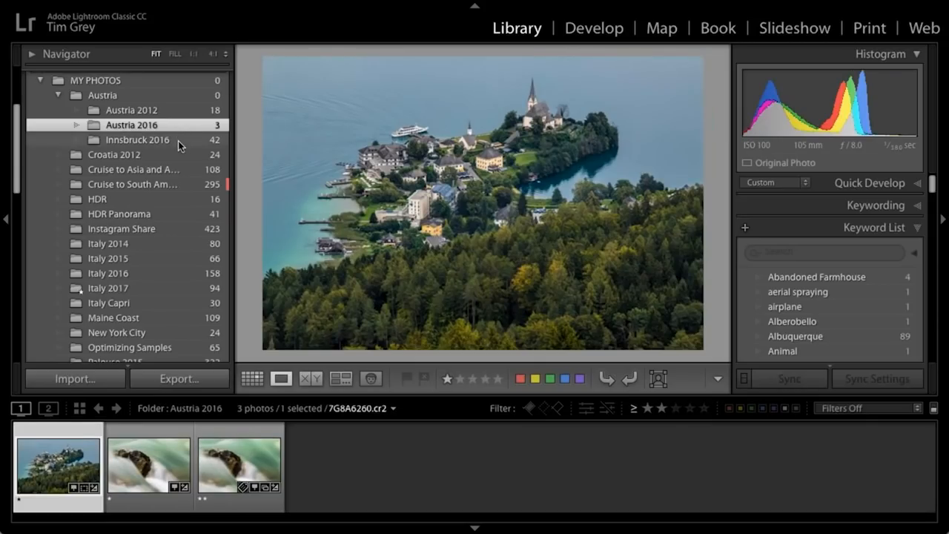
click(178, 141)
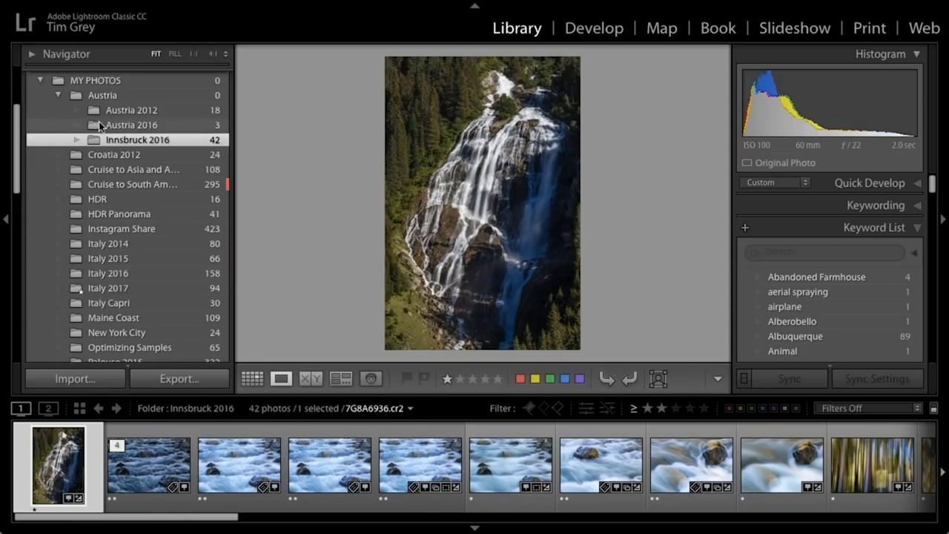
click(172, 126)
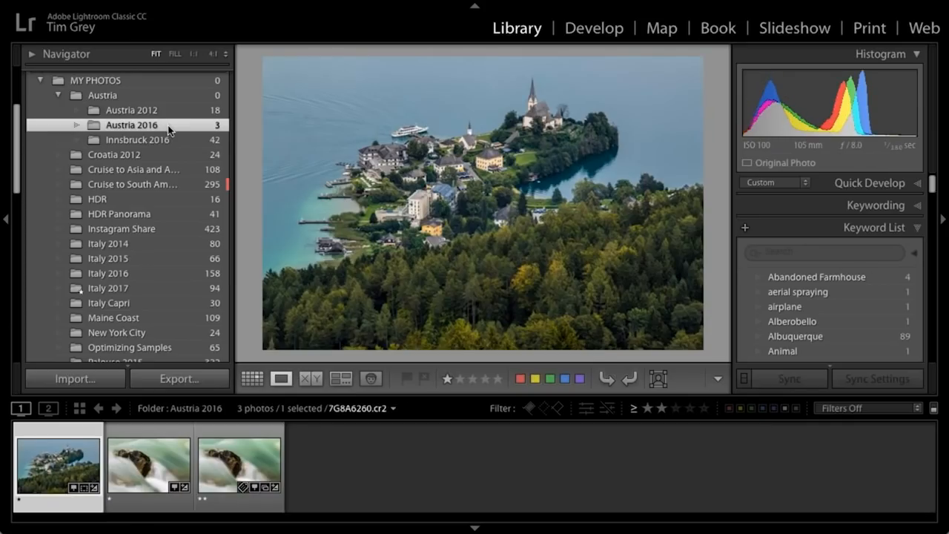
click(178, 140)
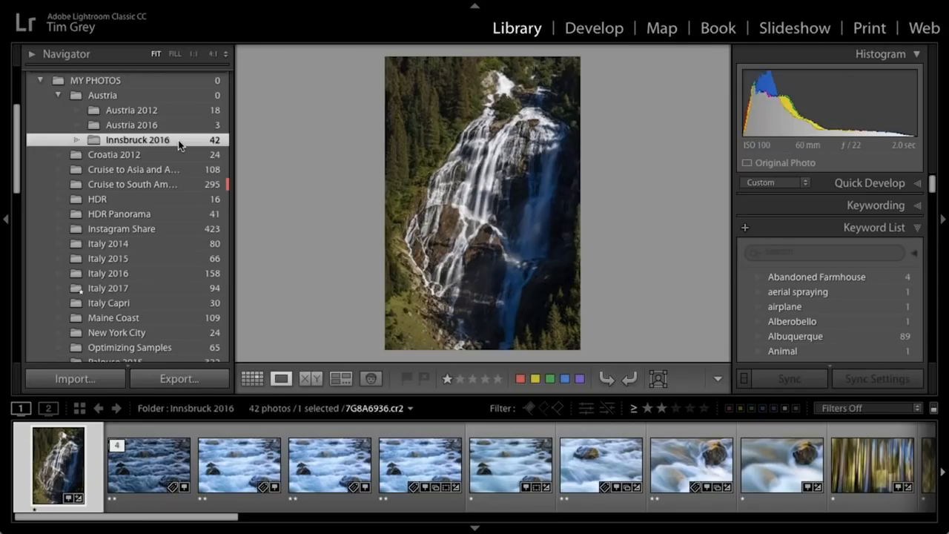
click(168, 126)
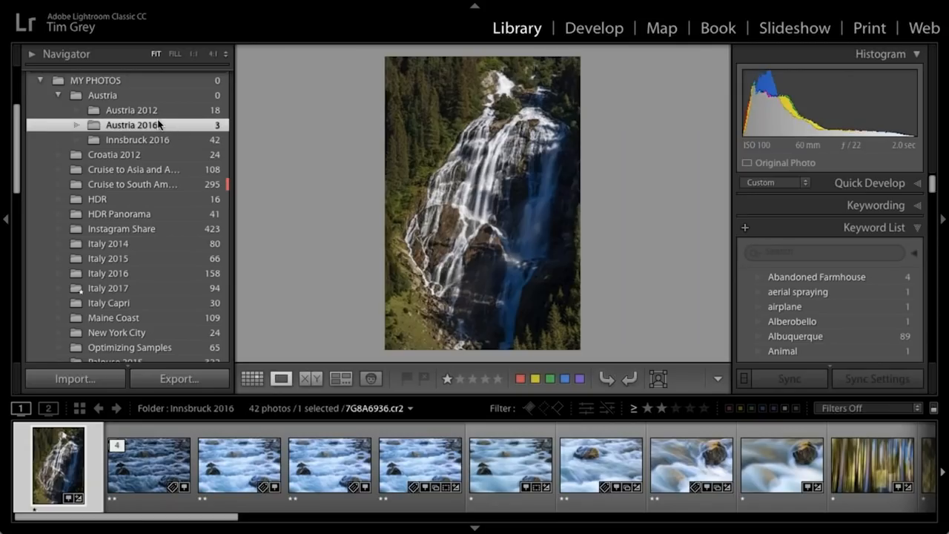
Move all photos from the Innsbruck 2016 folder into the Austria 2016 folder, accepting the relocation of the files on disk.
click(168, 140)
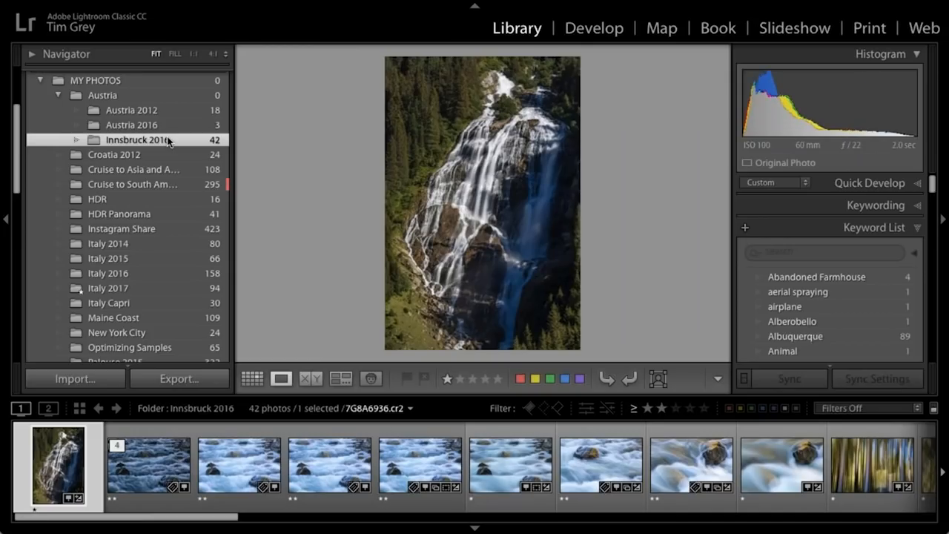
click(116, 445)
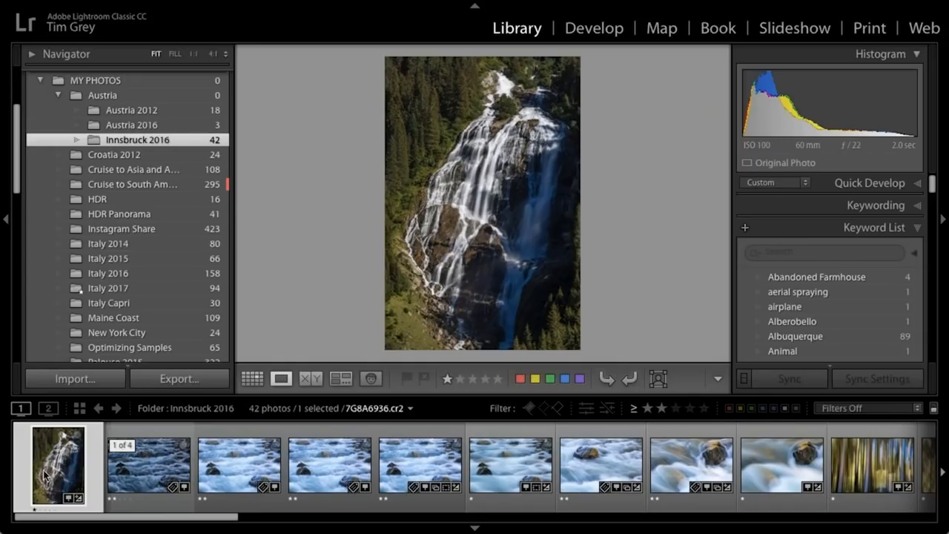
key(ctrl+a)
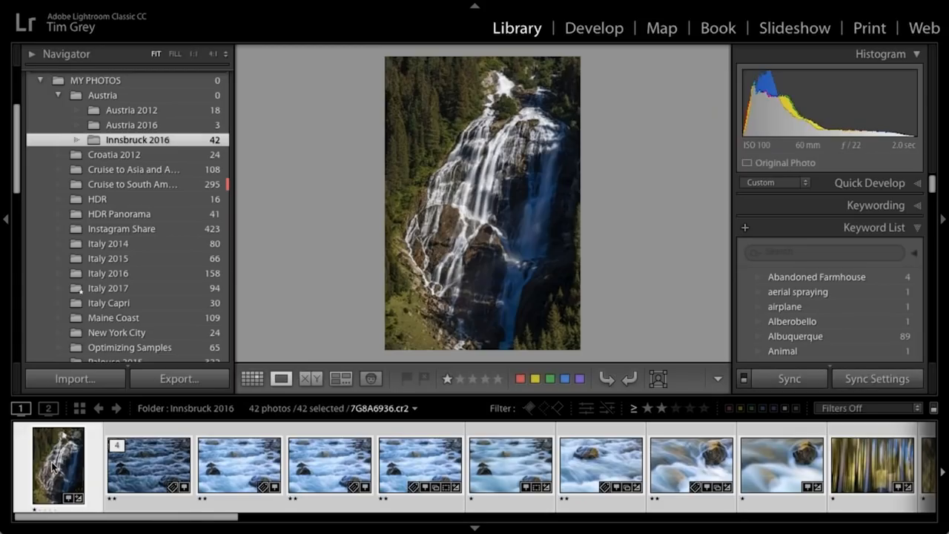
drag(54, 466, 137, 126)
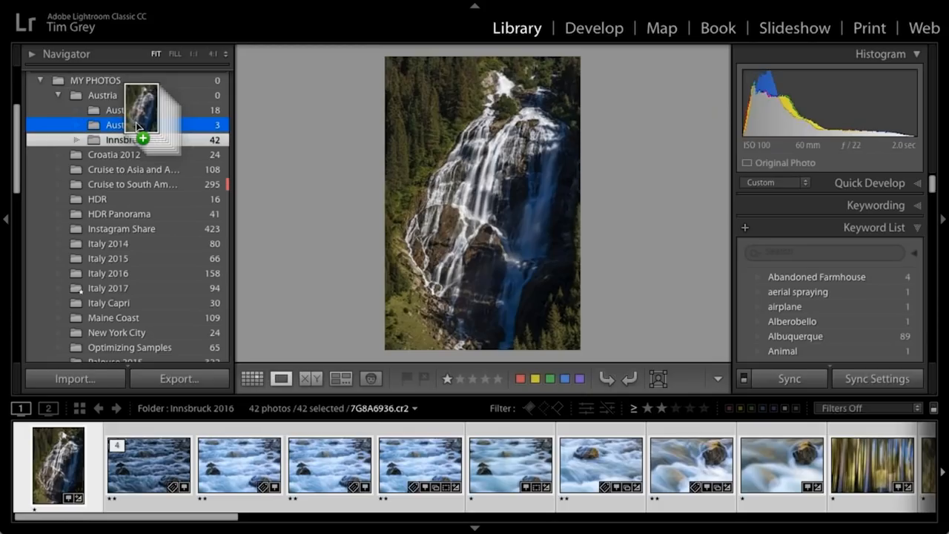
drag(137, 126, 137, 127)
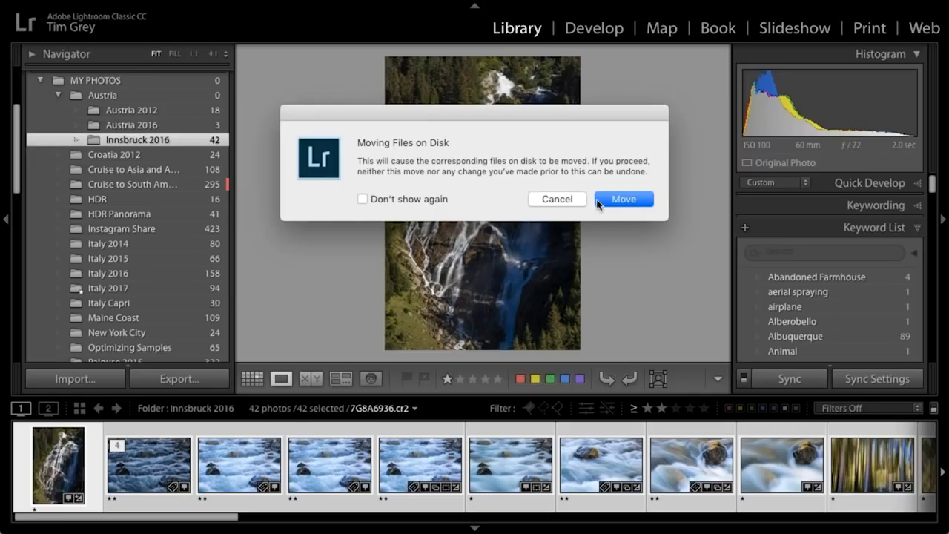
click(639, 203)
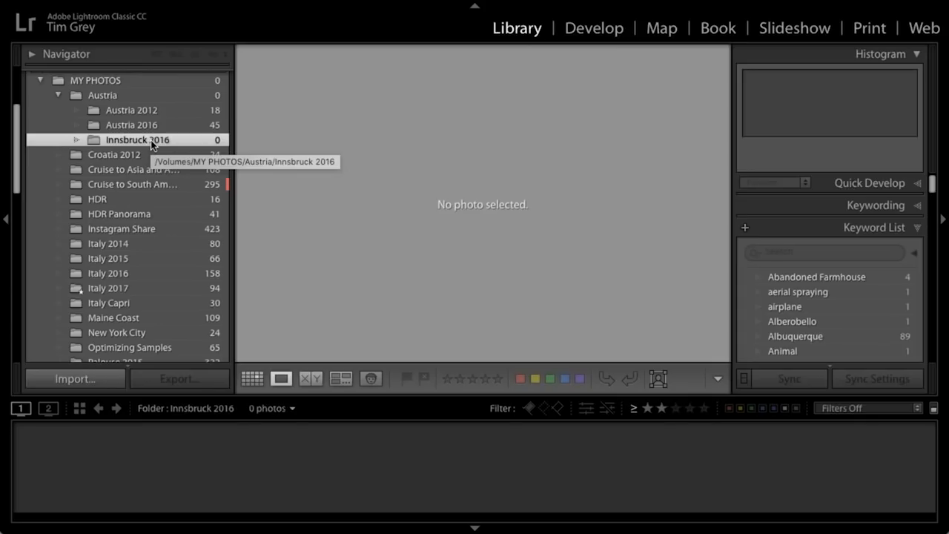
Show the Innsbruck 2016 folder in grid view and remove the emptied folder from the library.
key(g)
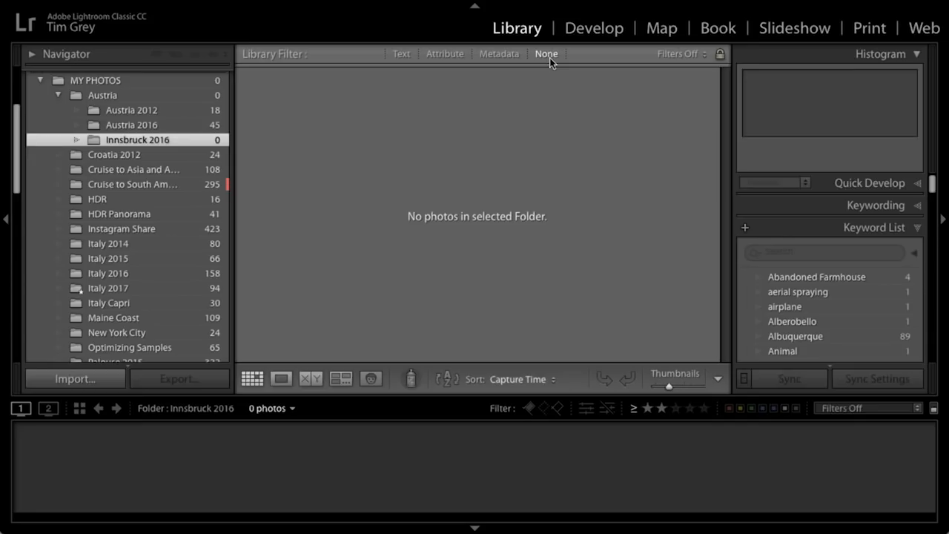
right_click(161, 143)
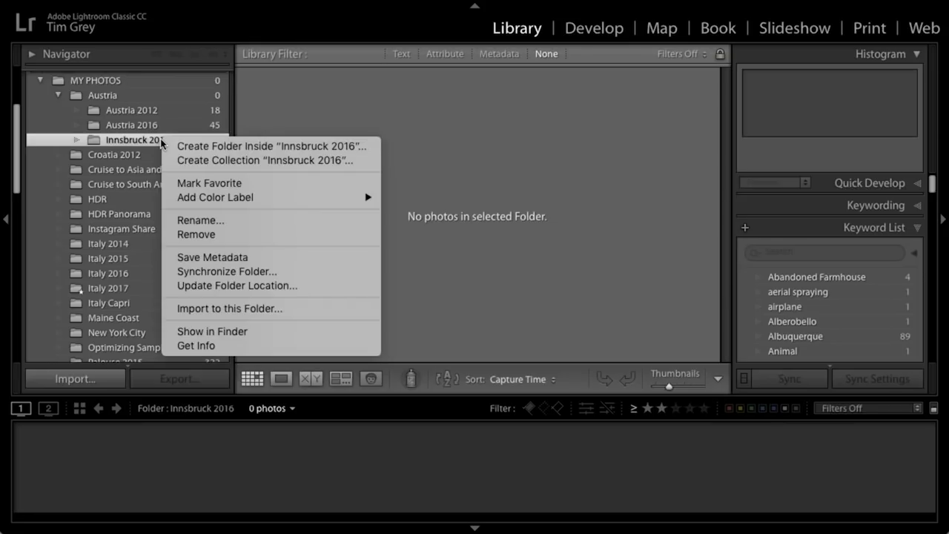
click(240, 235)
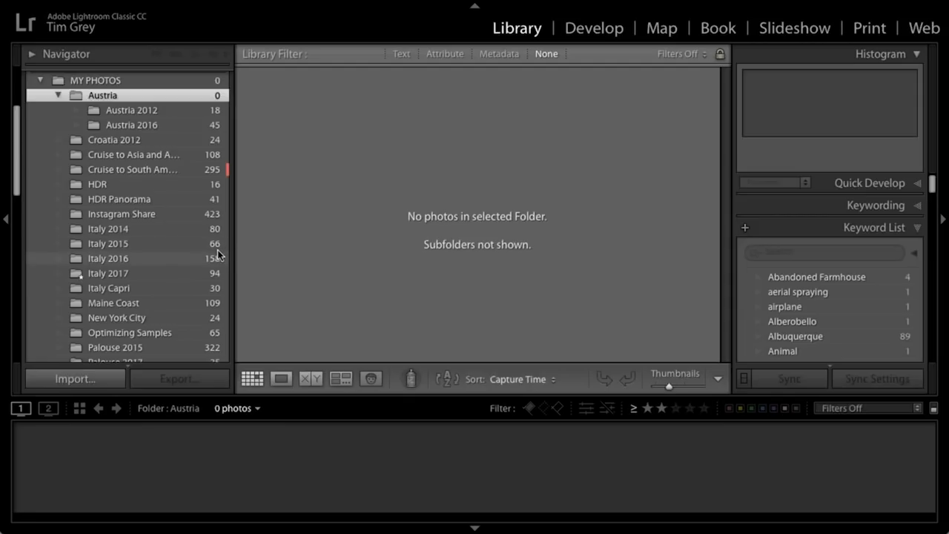
Look through the photos in the Paris and Prague 2009 folder and review the folder list.
scroll(217, 254, down, 6)
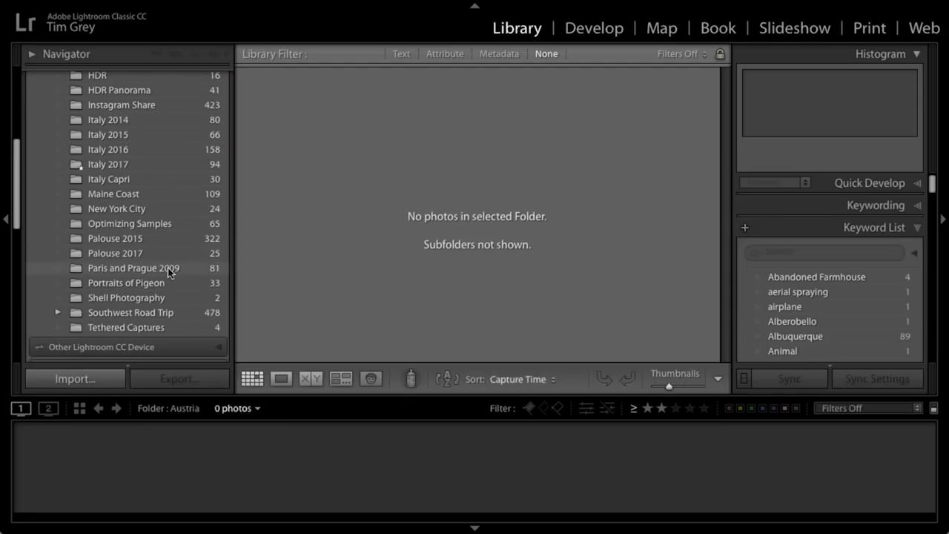
click(167, 270)
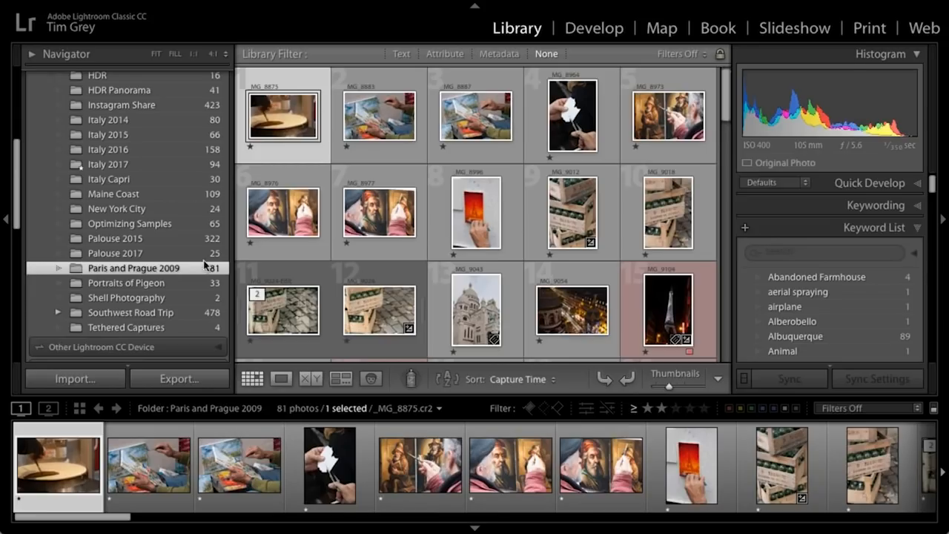
scroll(314, 223, down, 5)
scroll(379, 236, down, 7)
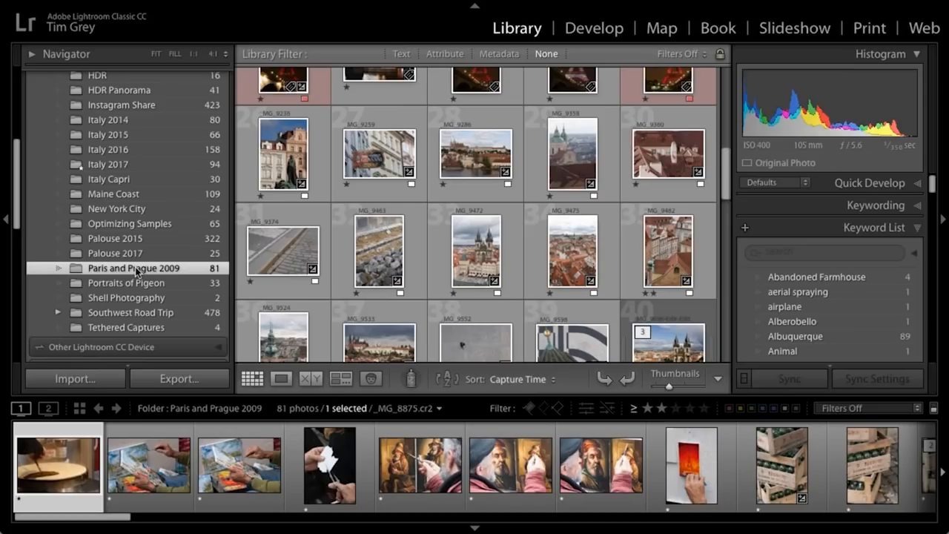
scroll(136, 272, up, 10)
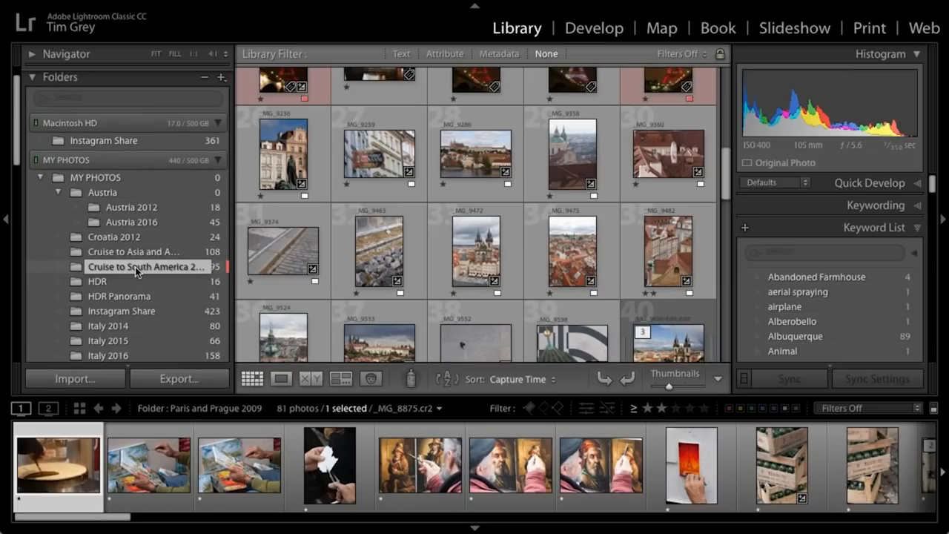
Hide the MY PHOTOS parent folder in the folder list and show it again as the parent of Instagram Share.
scroll(151, 210, up, 2)
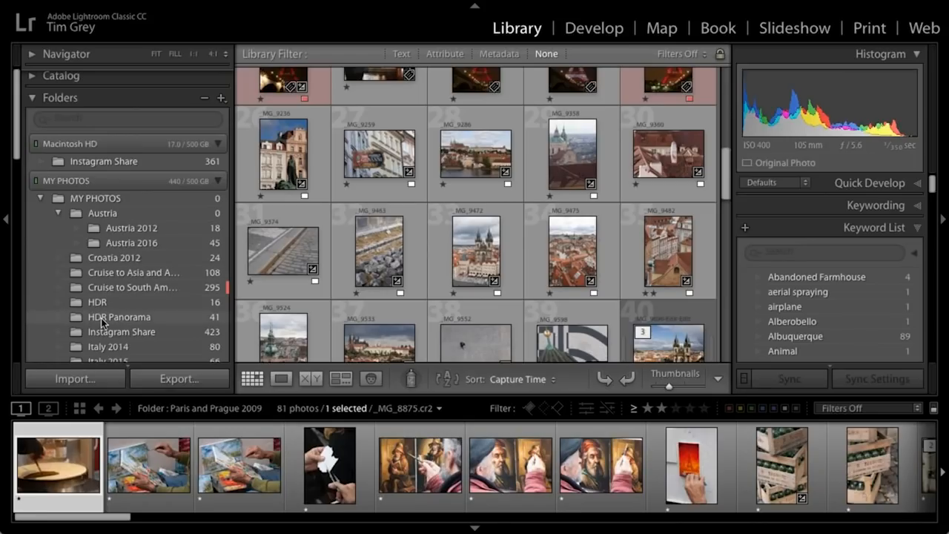
right_click(96, 203)
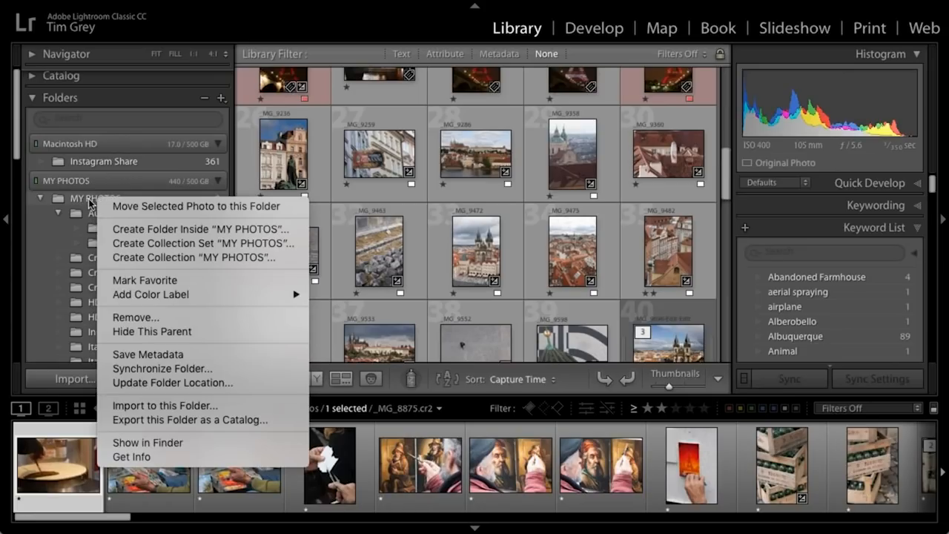
click(92, 203)
right_click(101, 272)
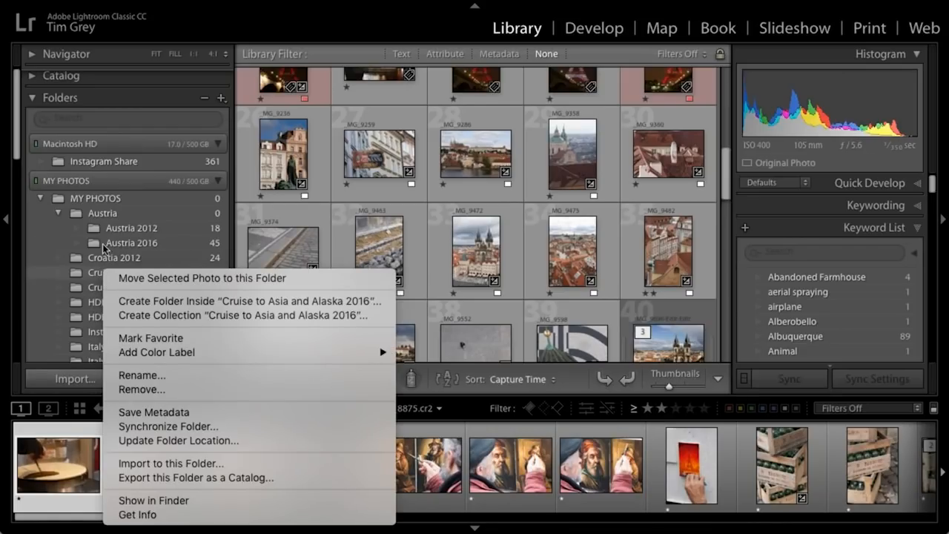
right_click(90, 202)
right_click(89, 201)
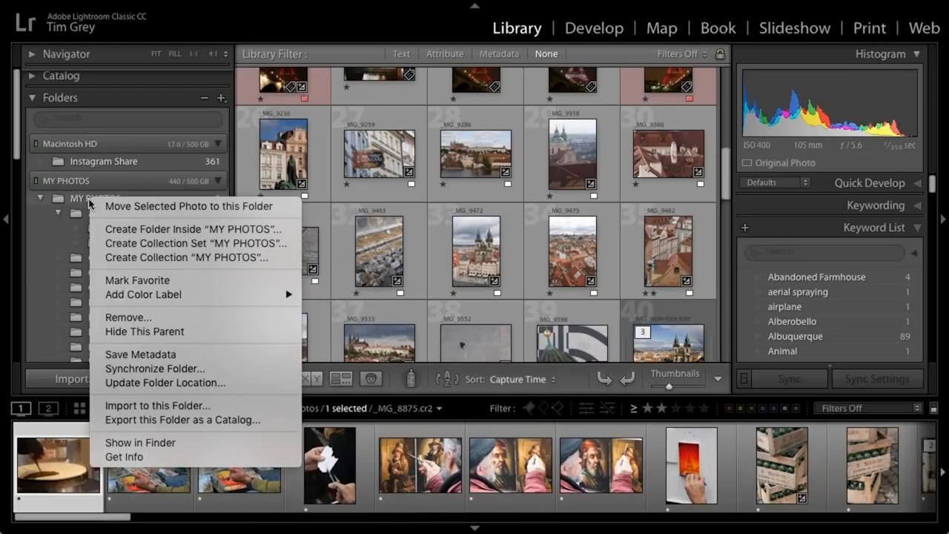
click(169, 333)
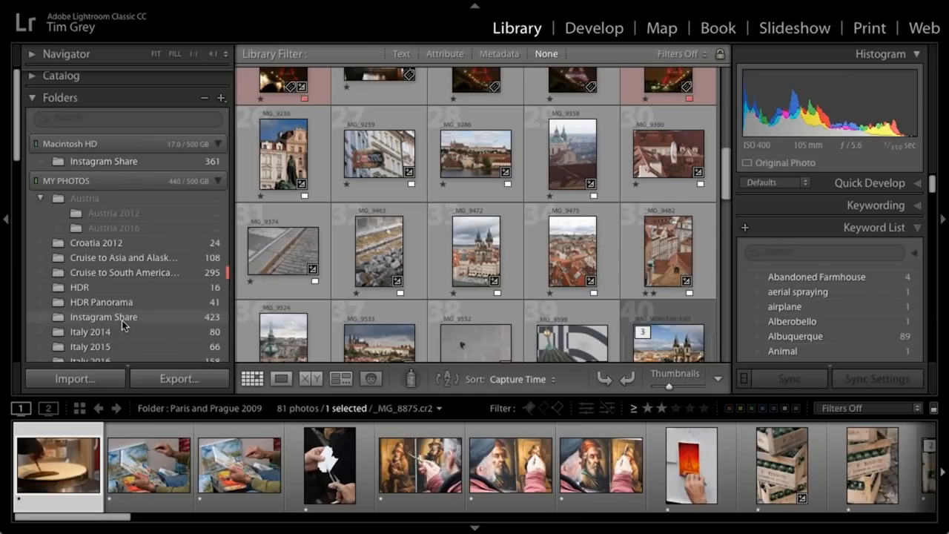
right_click(102, 321)
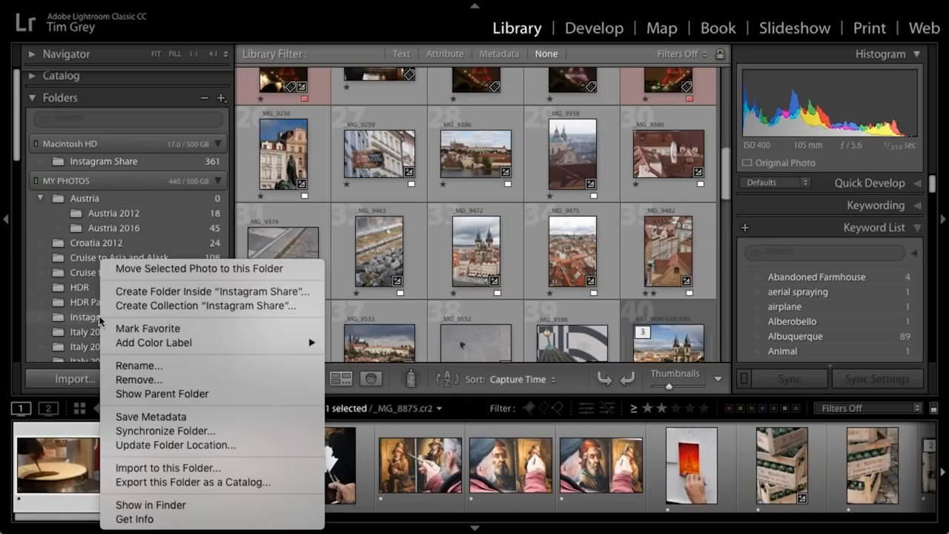
click(201, 395)
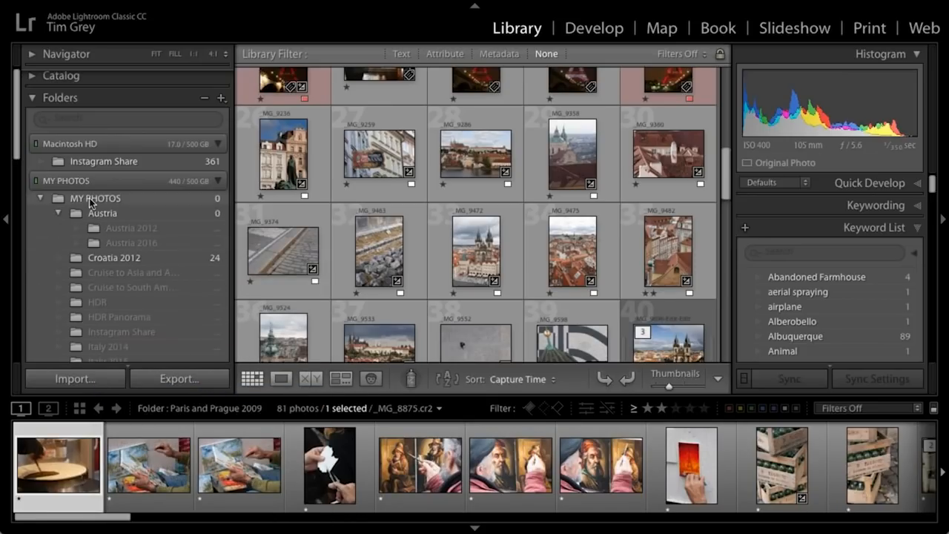
Create a subfolder named Prague 2009 inside the MY PHOTOS folder.
click(90, 199)
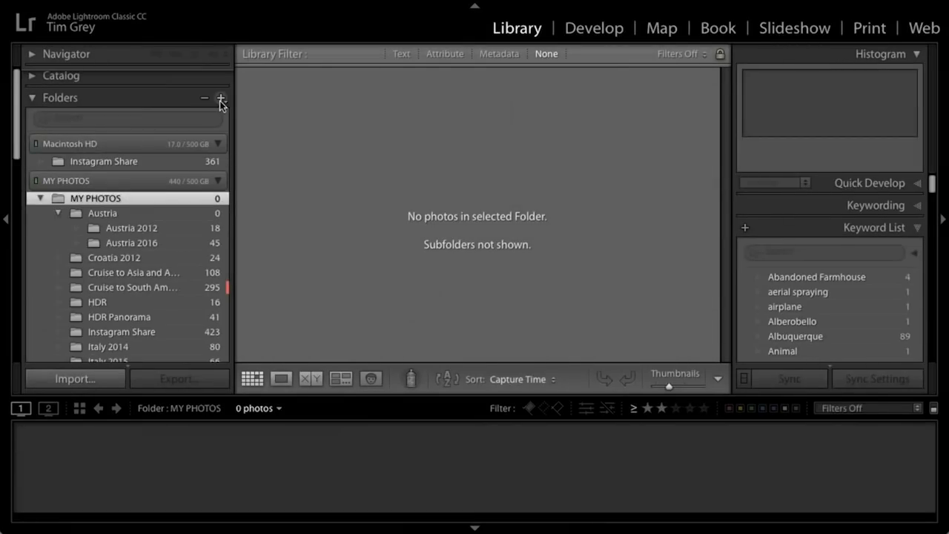
click(220, 101)
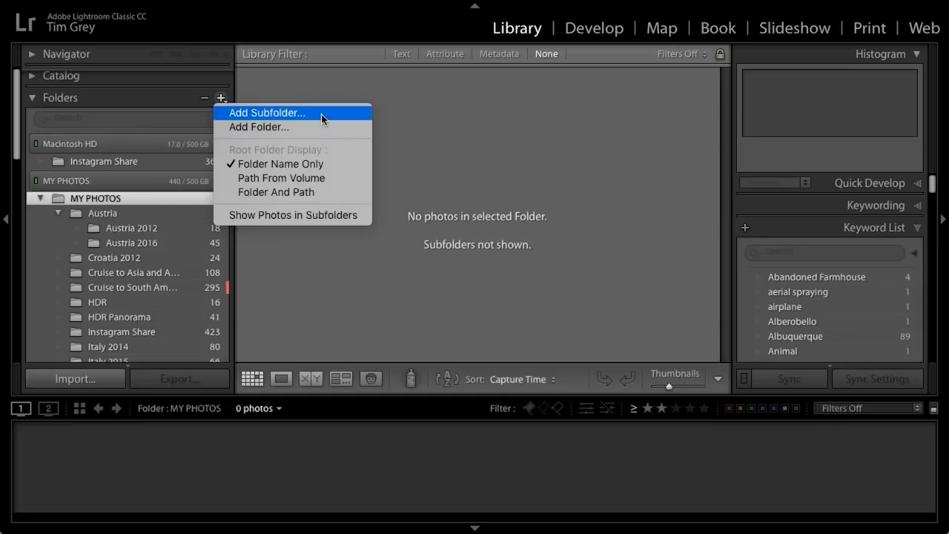
click(321, 114)
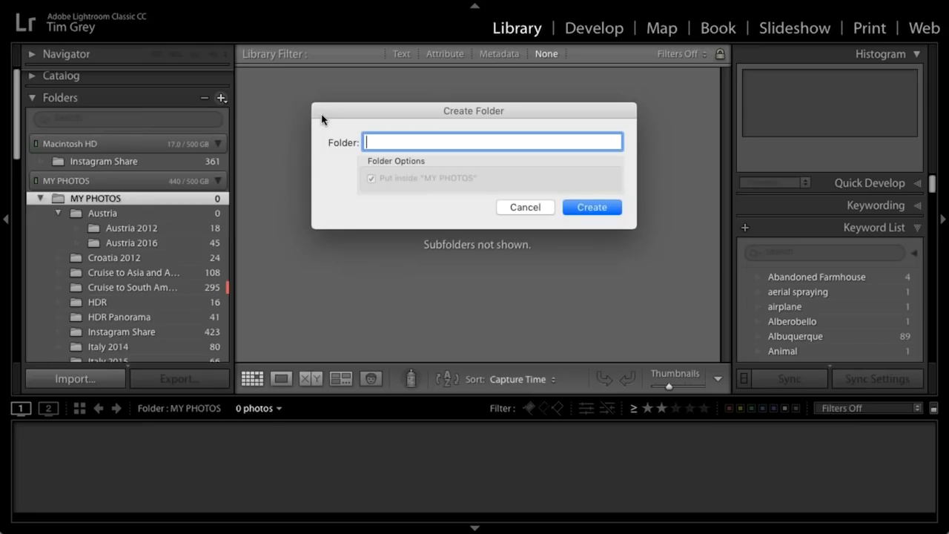
text(Prague 2009)
click(604, 211)
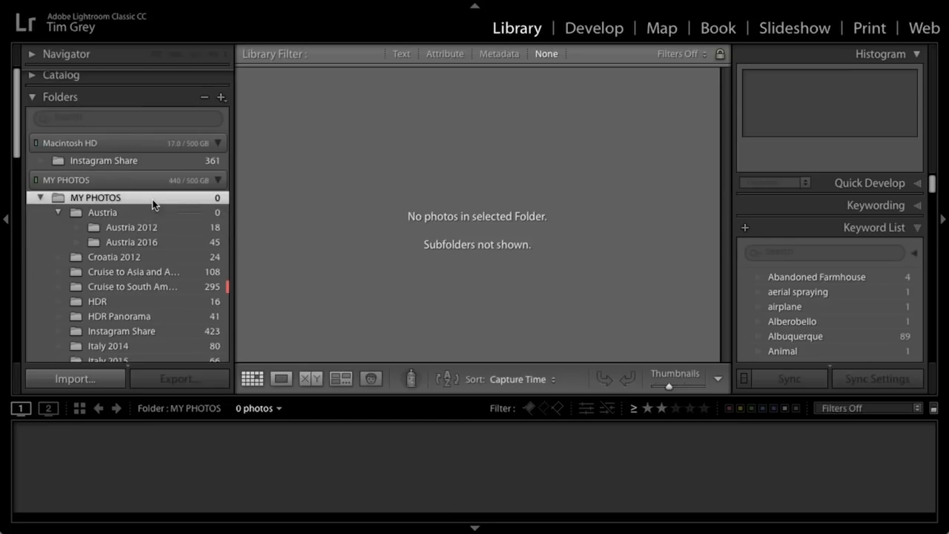
View the contents of the Paris and Prague 2009 folder and of the new Prague 2009 folder.
scroll(152, 205, down, 5)
scroll(152, 199, down, 4)
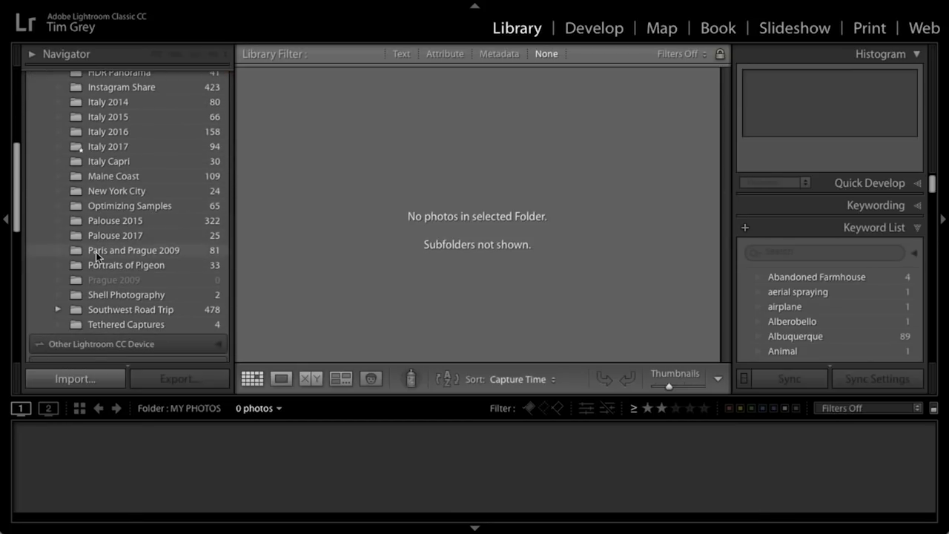
click(176, 253)
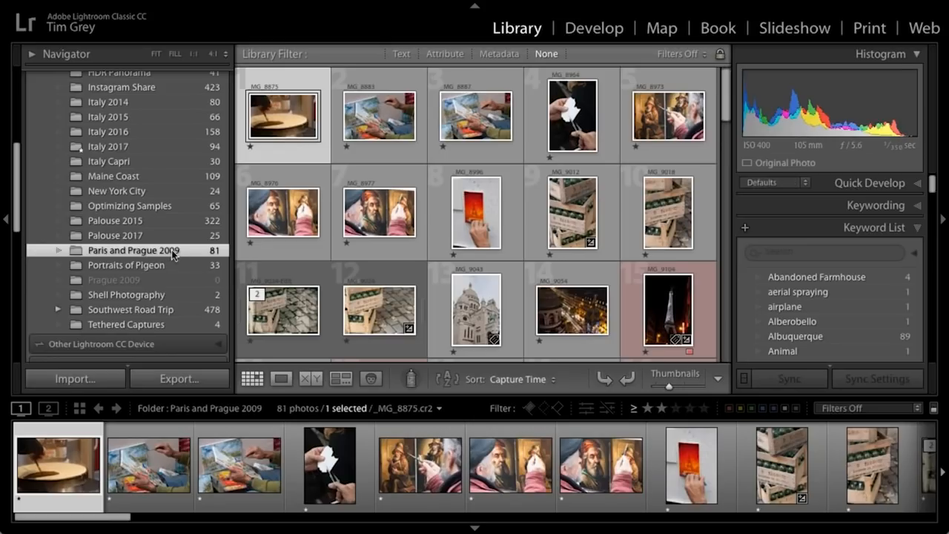
click(95, 281)
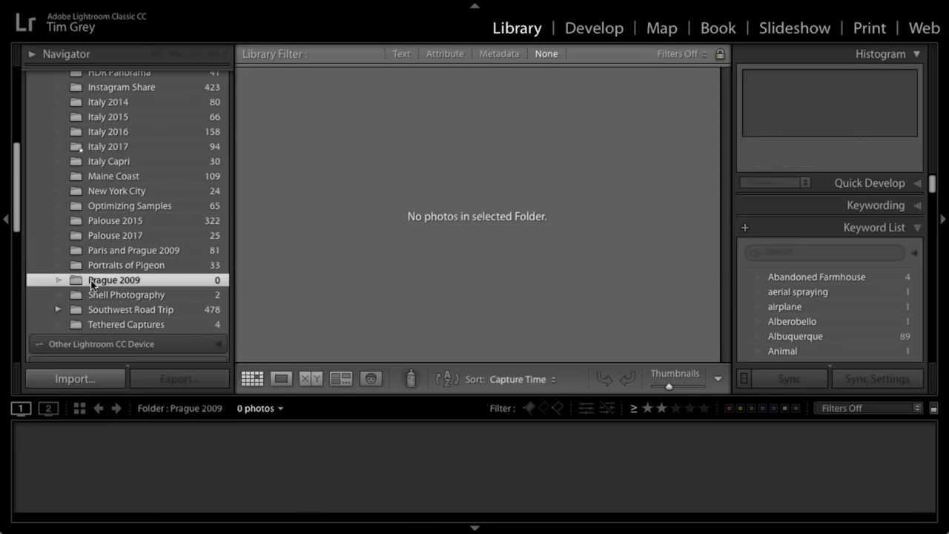
In the Paris and Prague 2009 folder, select the continuous range of Prague photos from _MG_9236 through _MG_9841.
click(151, 252)
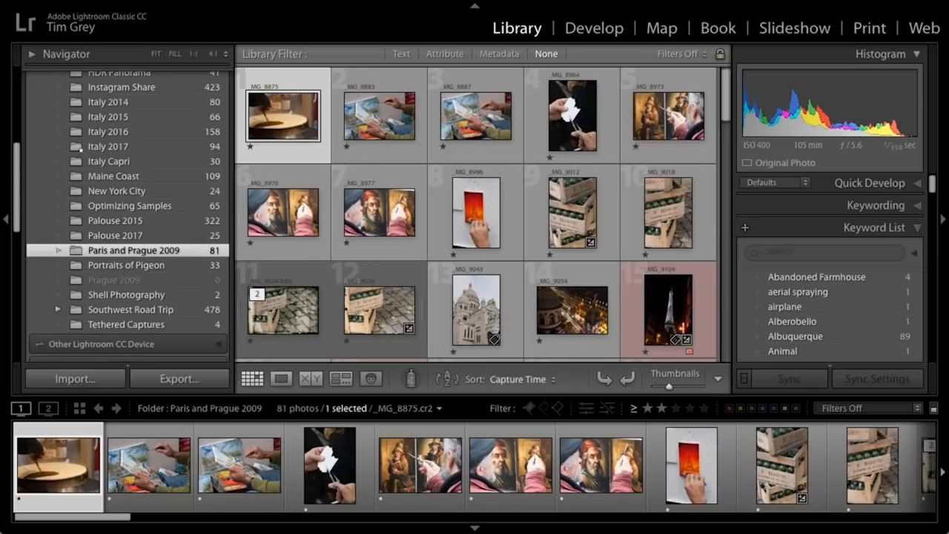
scroll(554, 222, down, 2)
scroll(546, 326, down, 5)
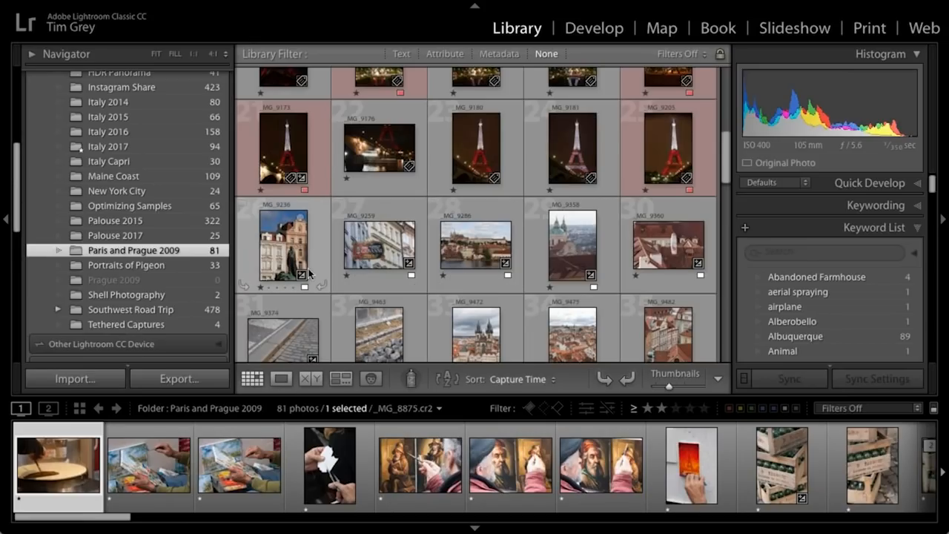
click(297, 240)
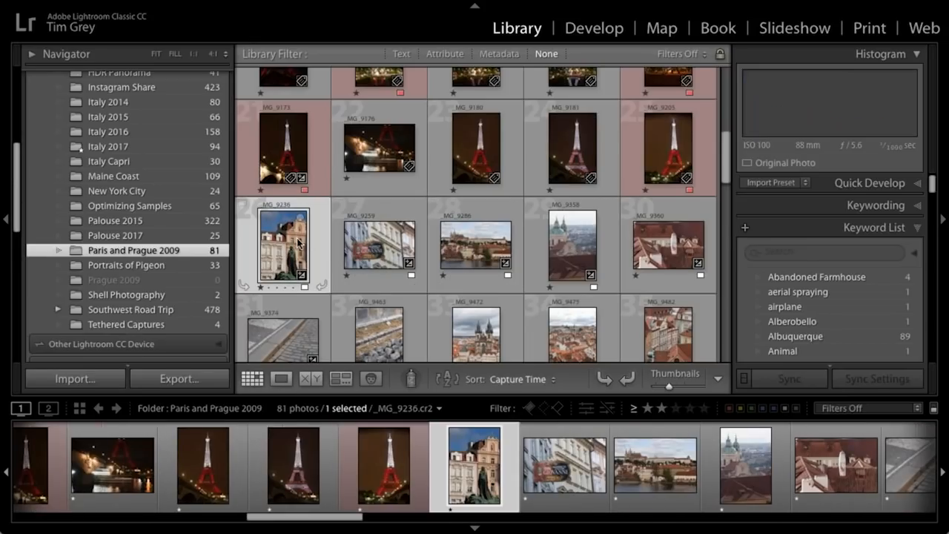
scroll(295, 242, down, 15)
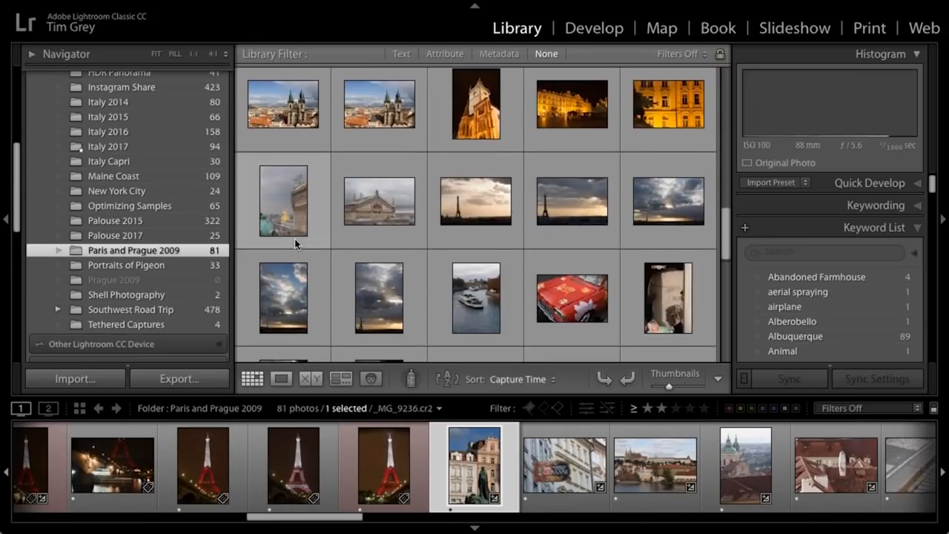
scroll(295, 242, down, 1)
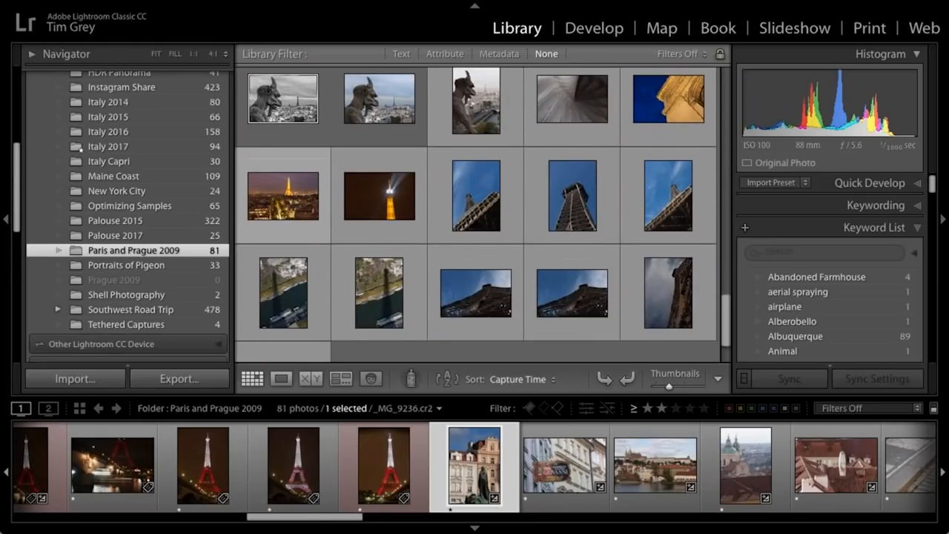
scroll(296, 242, up, 3)
scroll(296, 242, up, 4)
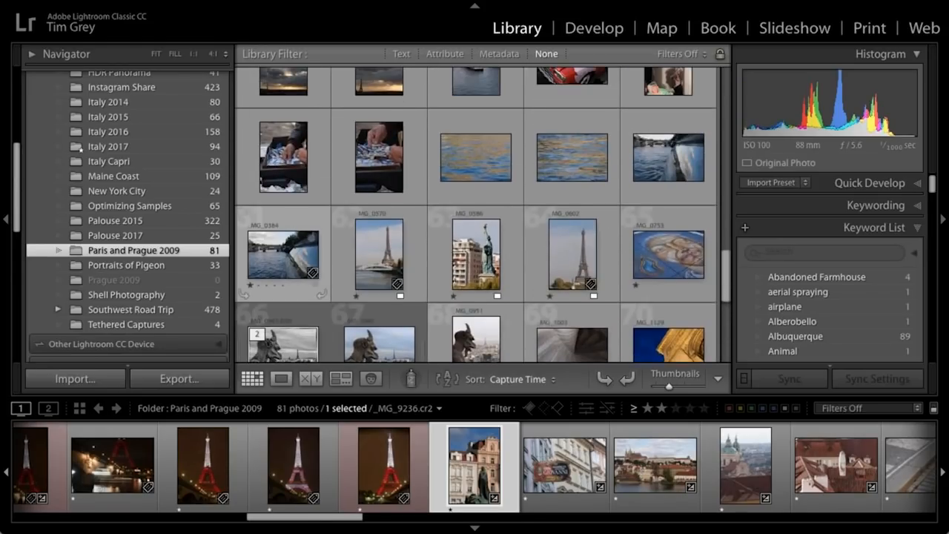
scroll(301, 242, up, 3)
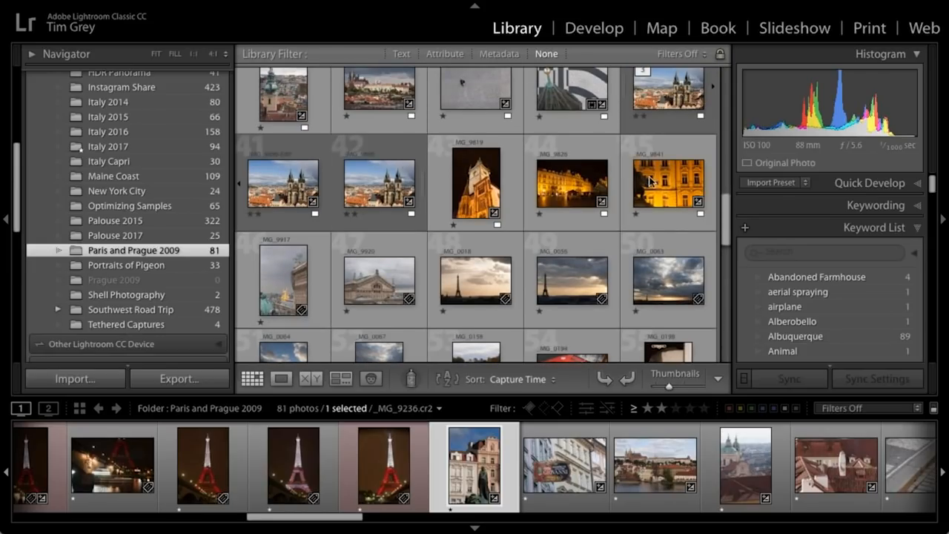
shift+click(665, 194)
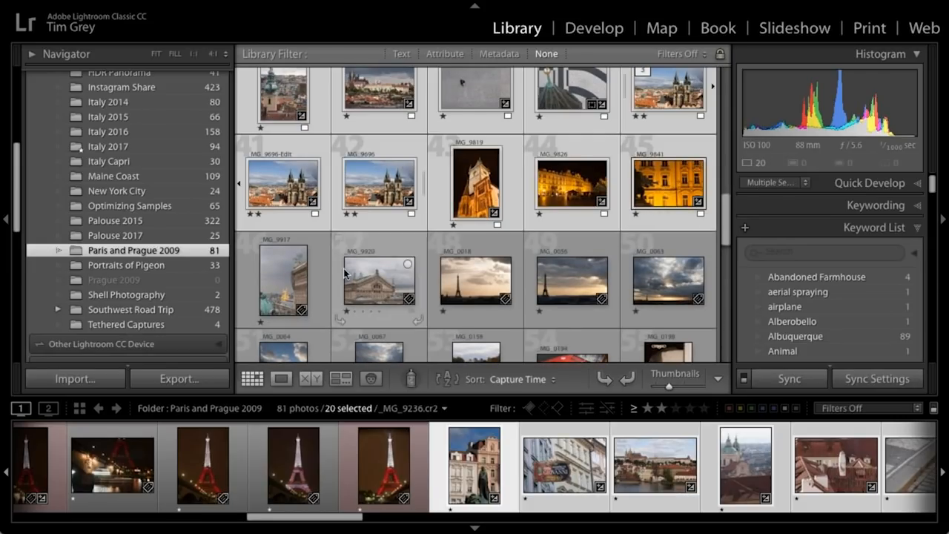
scroll(657, 204, up, 5)
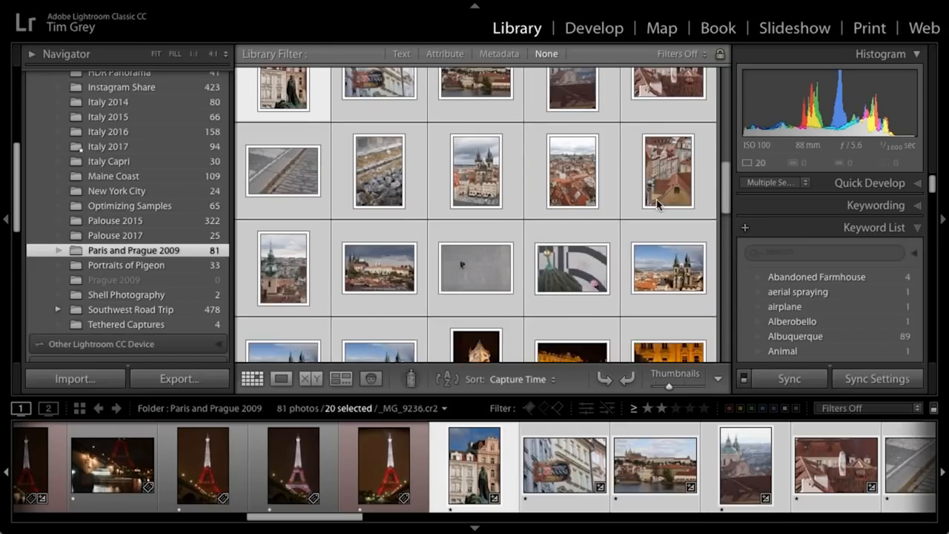
scroll(657, 204, down, 6)
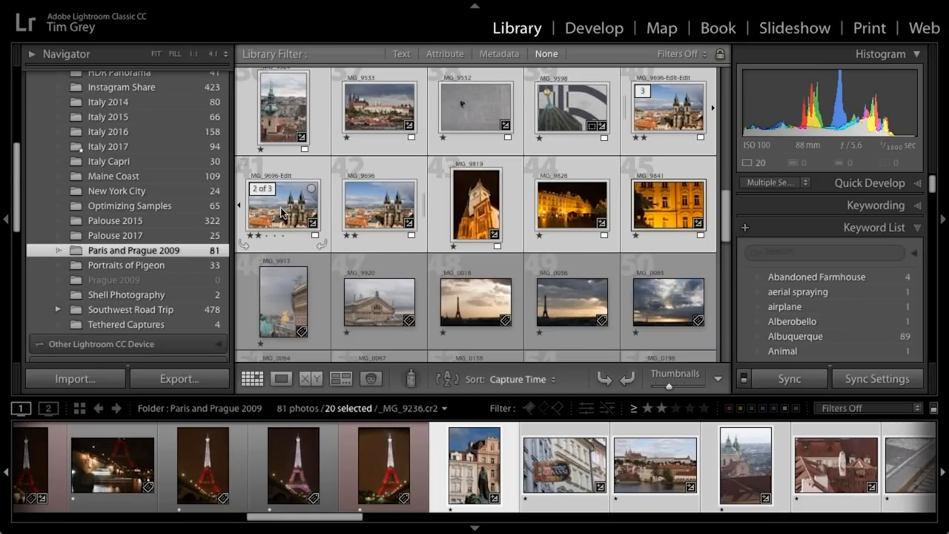
Move the selected Prague photos into the Prague 2009 folder, accepting the relocation of the files on disk.
drag(283, 210, 122, 280)
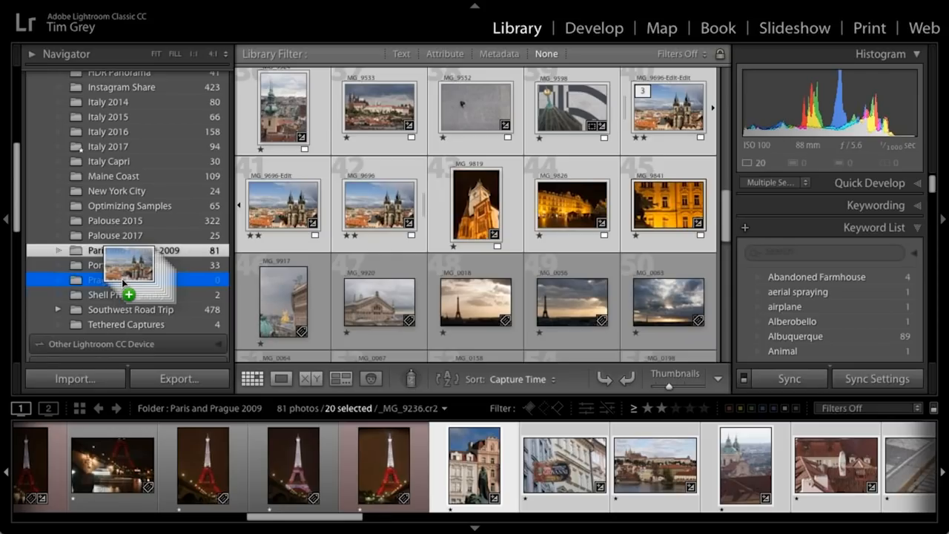
drag(122, 279, 142, 280)
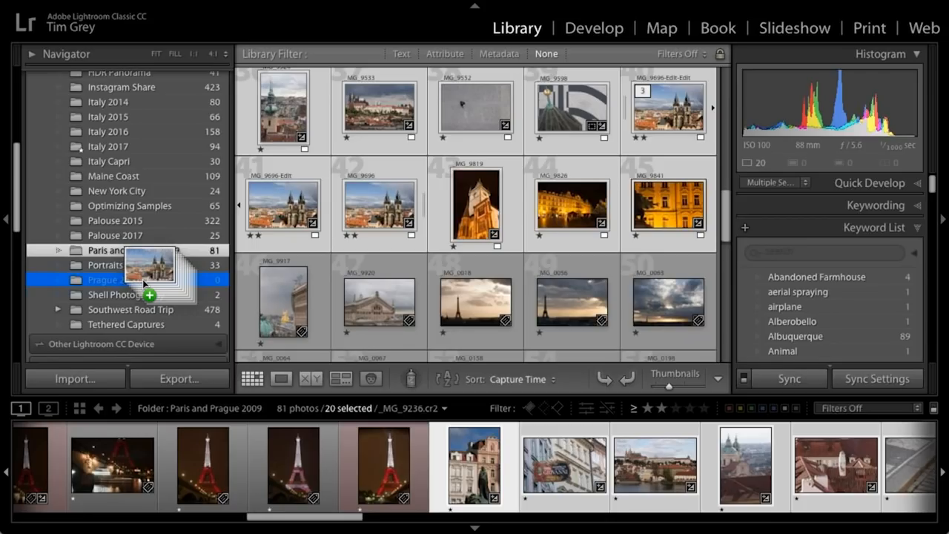
drag(143, 279, 146, 282)
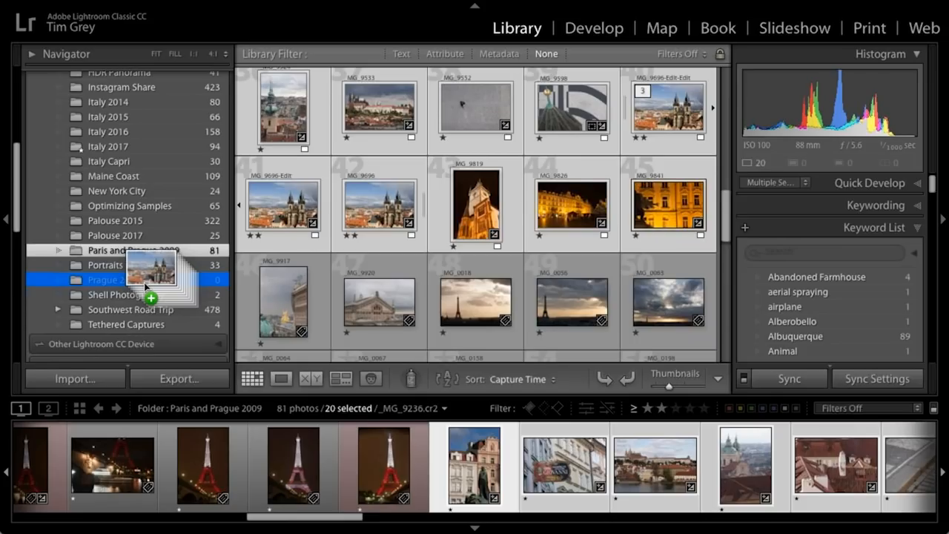
drag(145, 284, 145, 284)
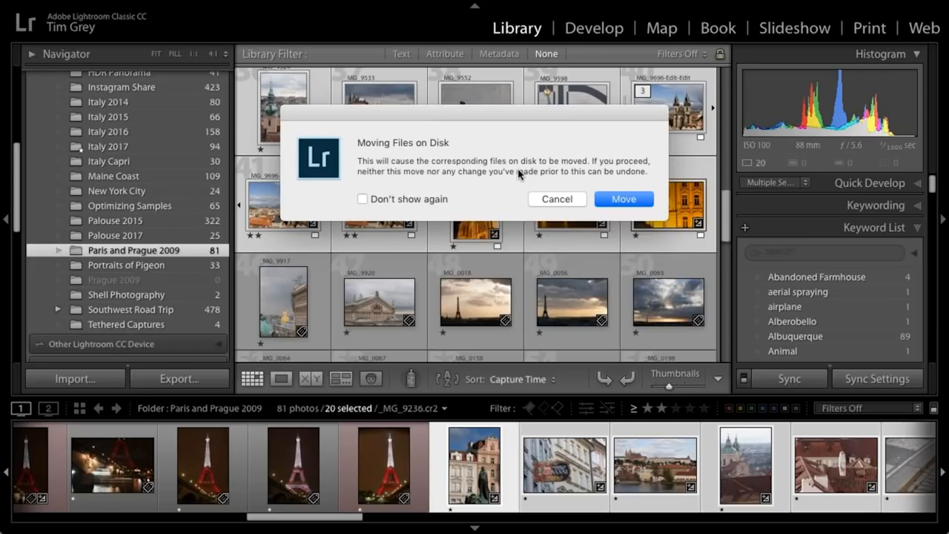
click(635, 199)
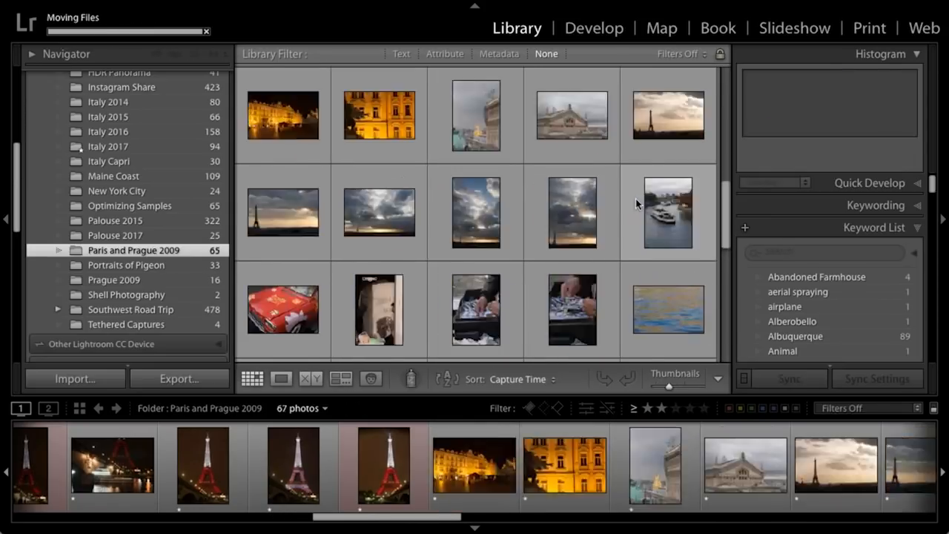
Check the photos in the Prague 2009 folder and those remaining in the Paris and Prague 2009 folder.
click(119, 279)
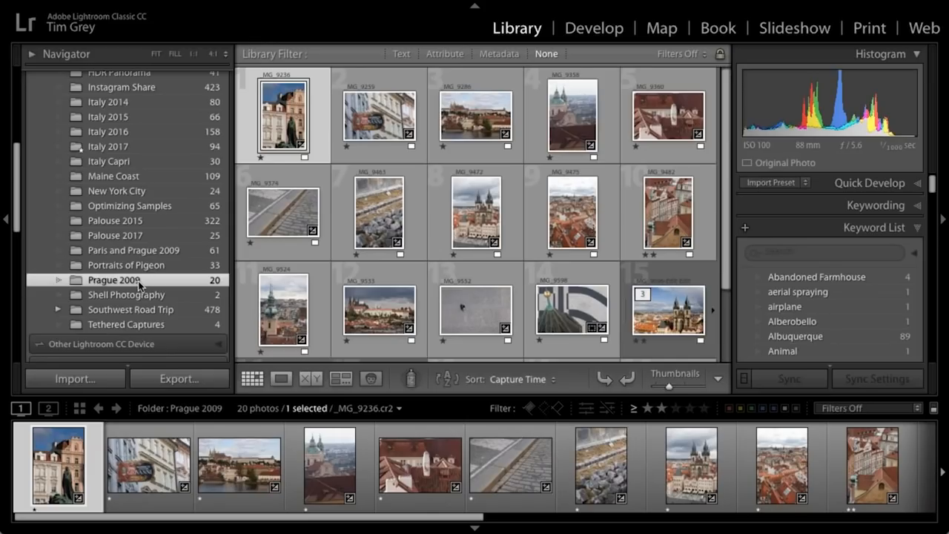
click(134, 251)
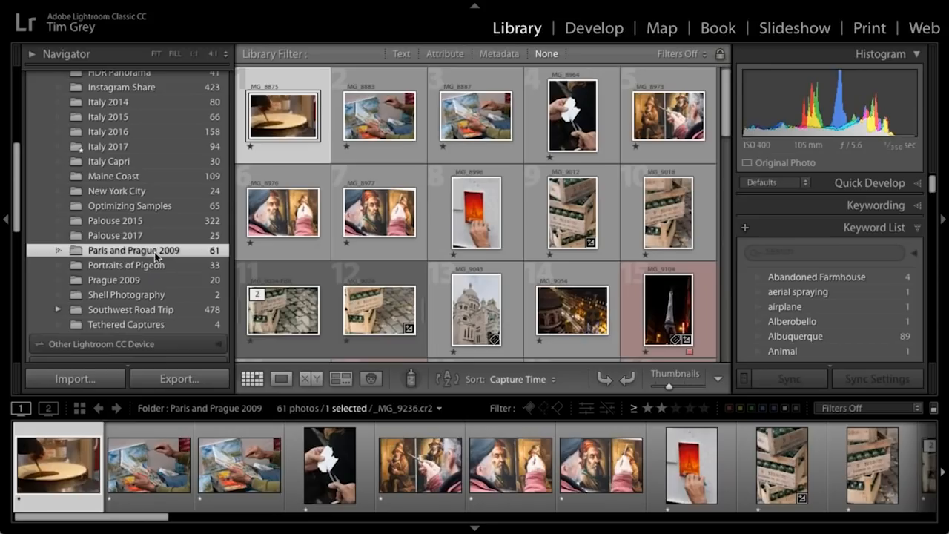
scroll(454, 224, down, 5)
scroll(452, 228, down, 10)
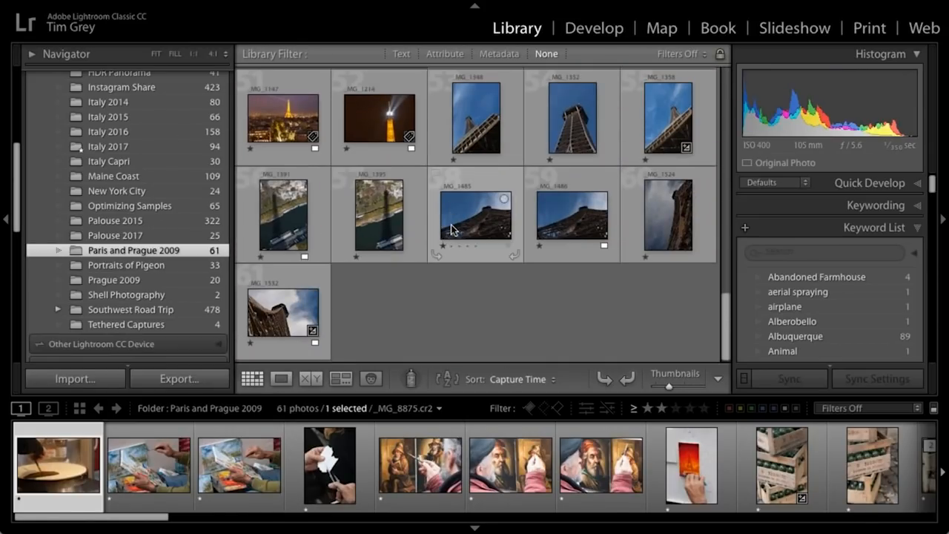
Rename the Paris and Prague 2009 folder to Paris 2009.
right_click(134, 256)
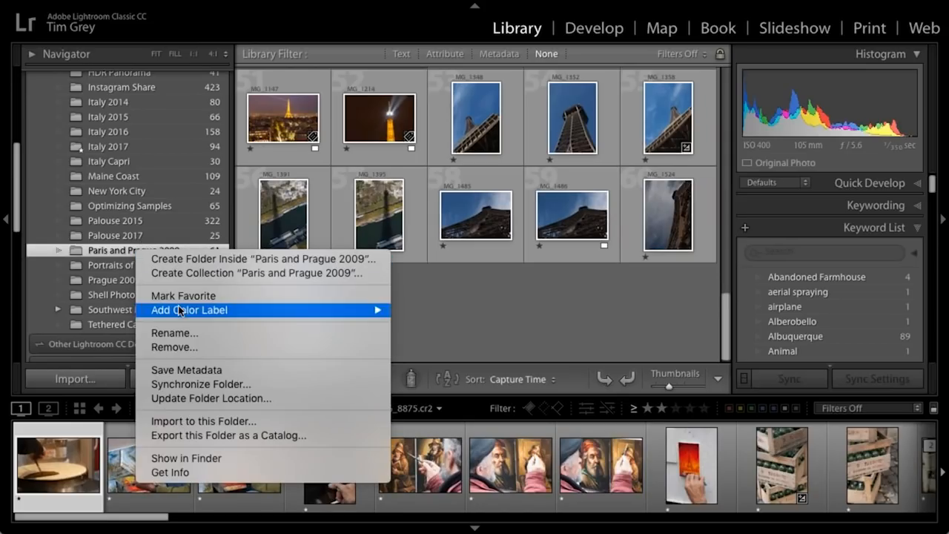
click(200, 338)
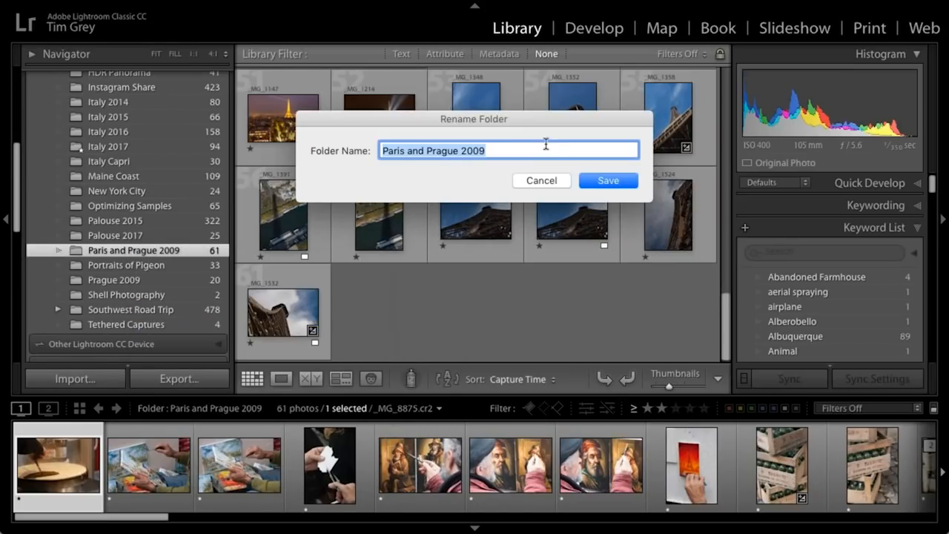
click(460, 151)
key(BackSpace)
key(BackSpace)
key(BackSpace)
key(BackSpace)
key(BackSpace)
key(BackSpace)
key(BackSpace)
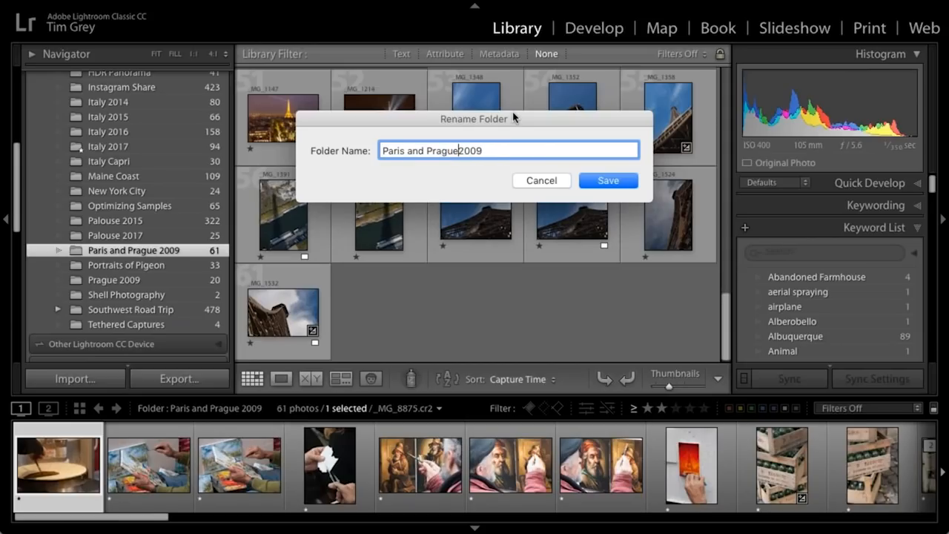
key(BackSpace)
key(BackSpace)
key(BackSpace)
key(BackSpace)
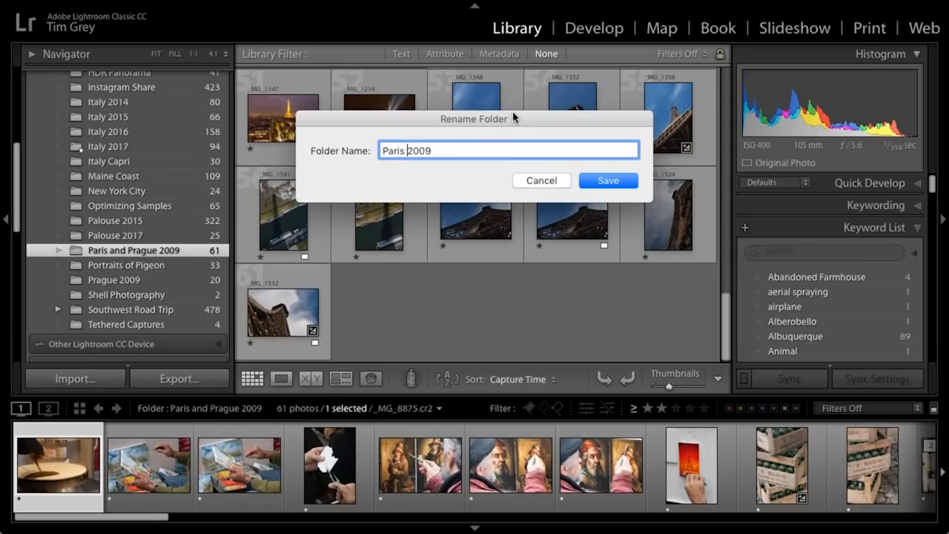
click(609, 181)
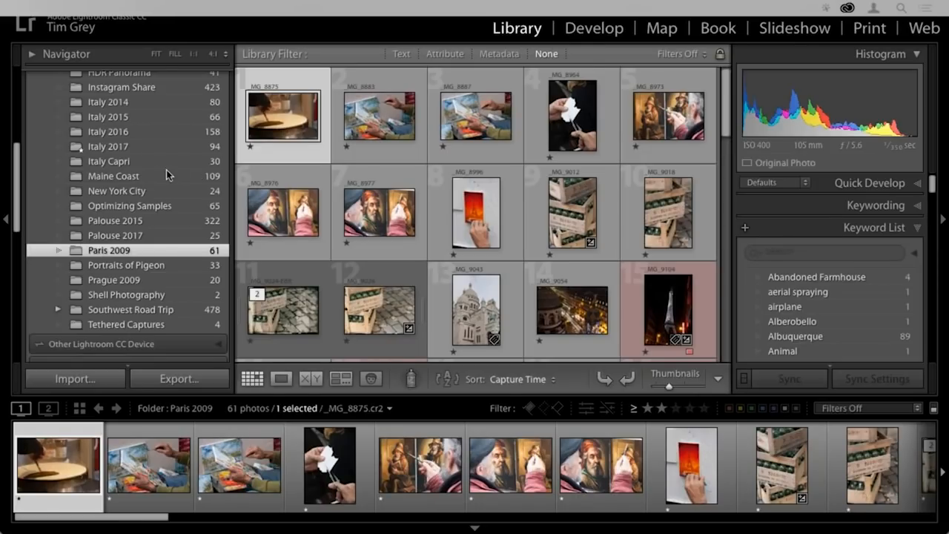
Browse the yearly Italy folders from Italy 2014 through Italy 2017 and view the photos in the Italy Capri folder.
scroll(156, 165, up, 1)
click(146, 123)
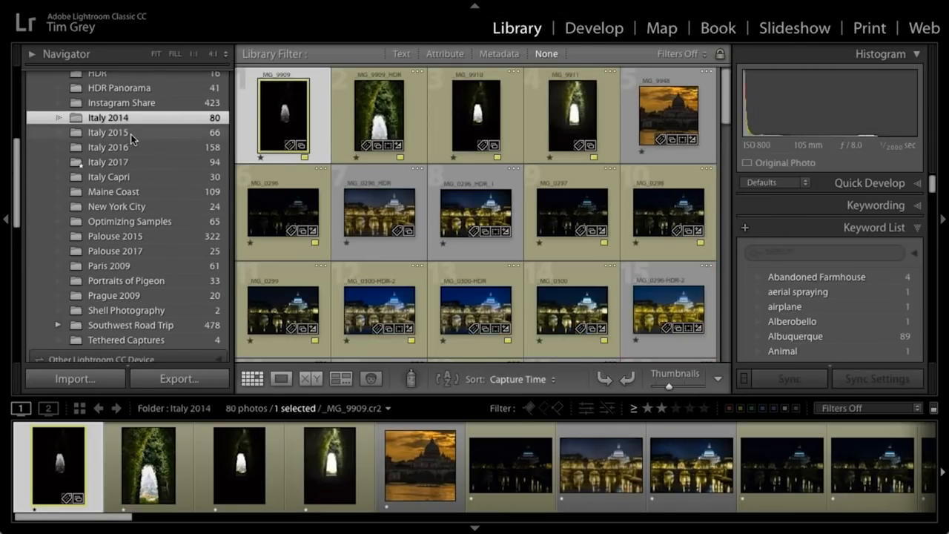
click(130, 135)
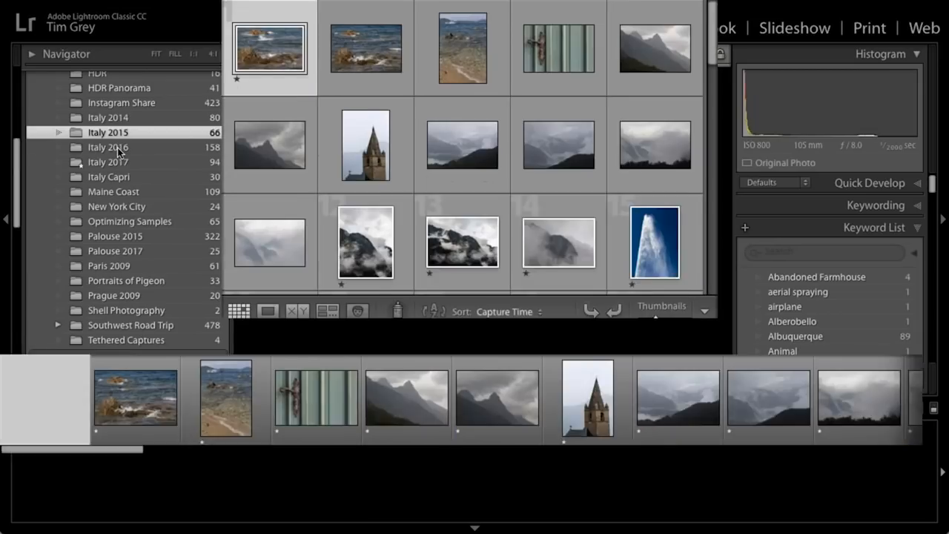
click(119, 149)
click(116, 166)
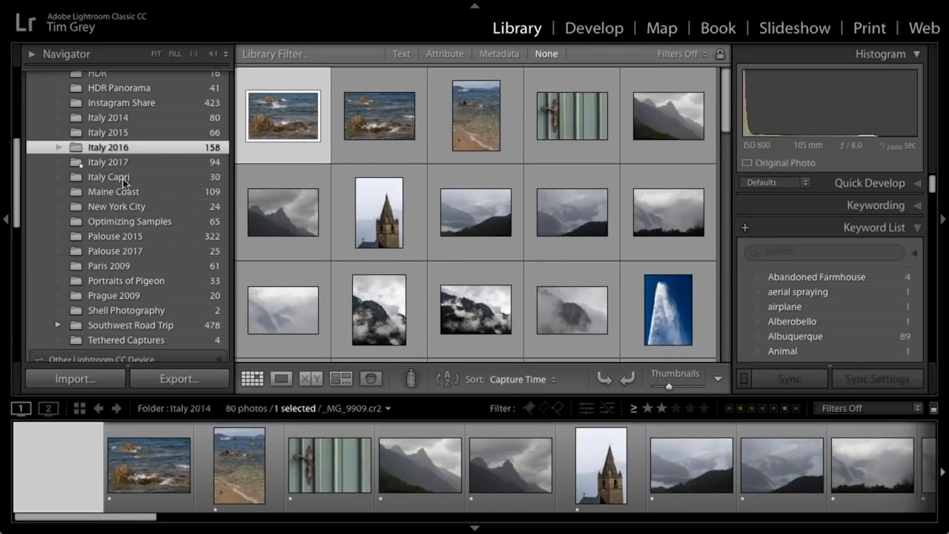
click(124, 179)
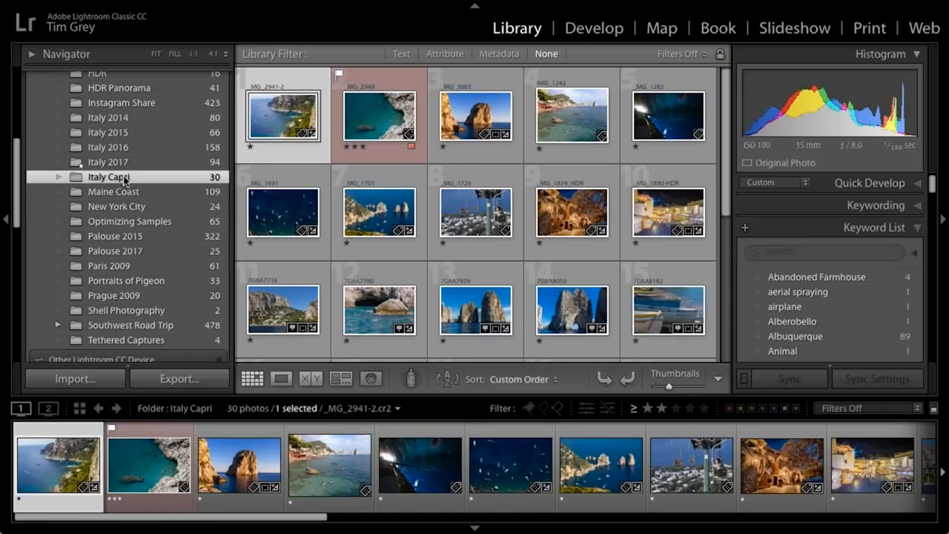
Create a new subfolder named Italy inside the MY PHOTOS folder.
scroll(125, 181, up, 1)
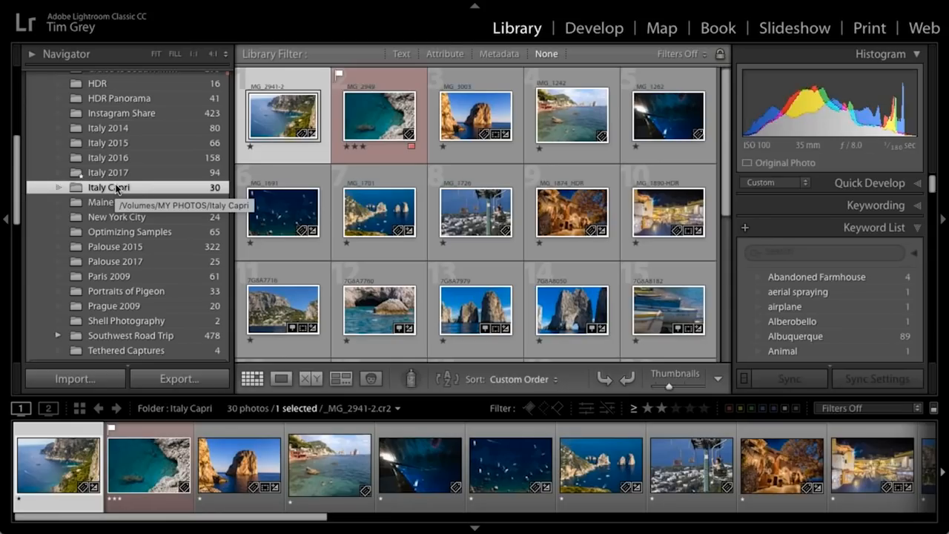
scroll(115, 185, up, 10)
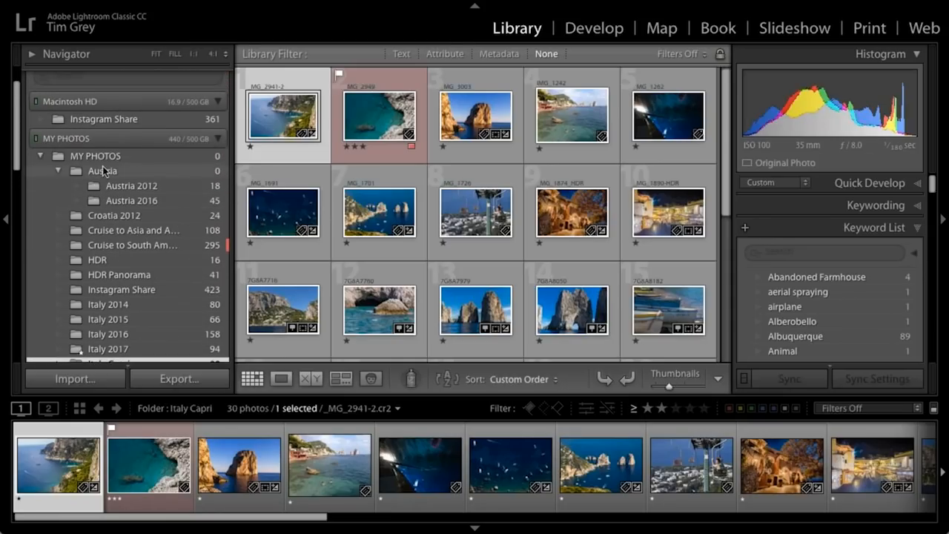
click(96, 157)
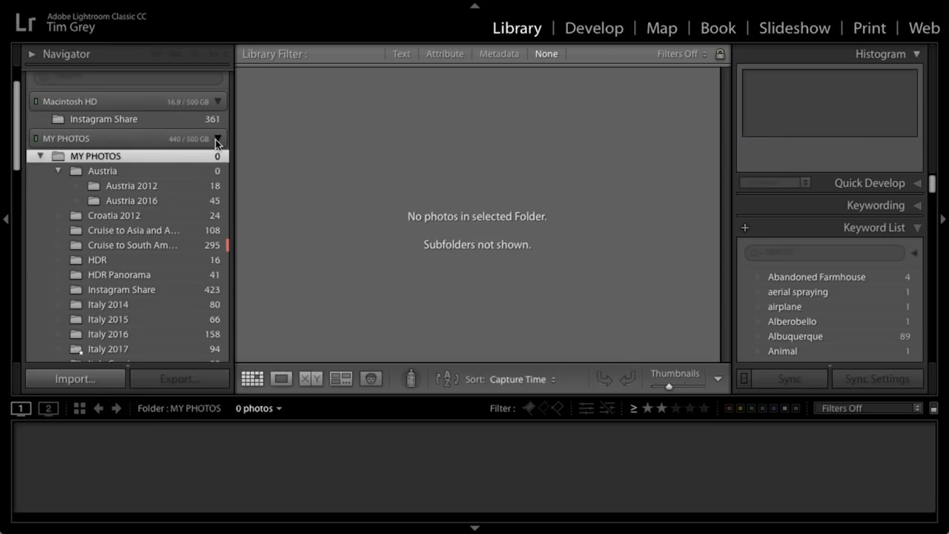
scroll(197, 155, up, 2)
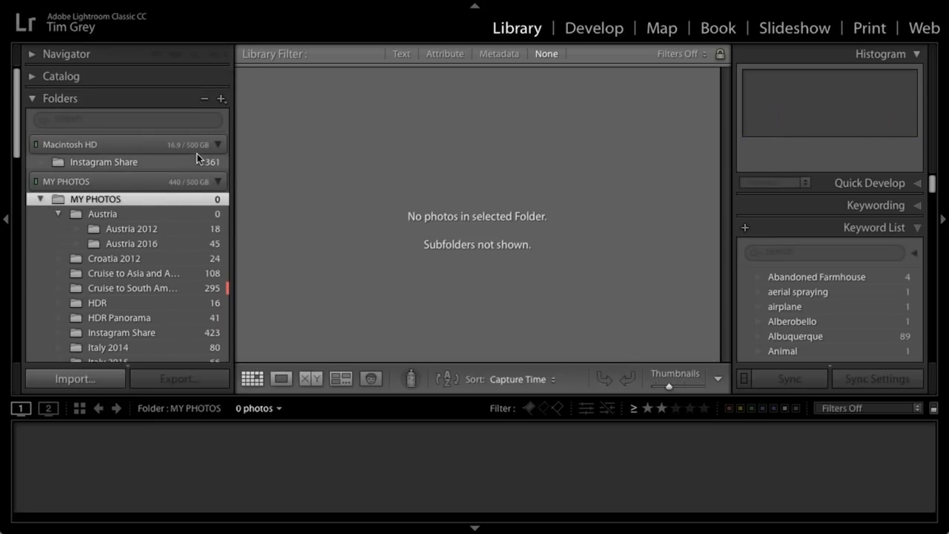
click(222, 99)
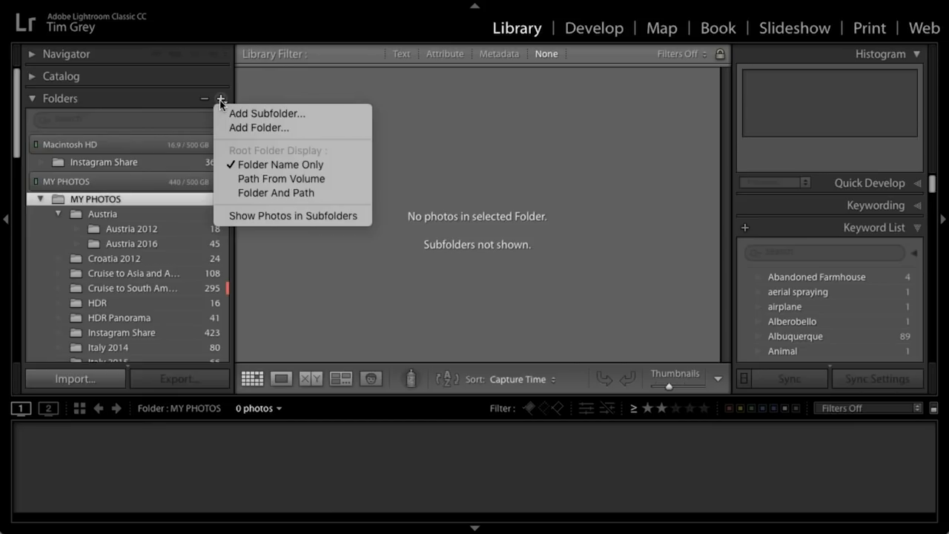
click(292, 116)
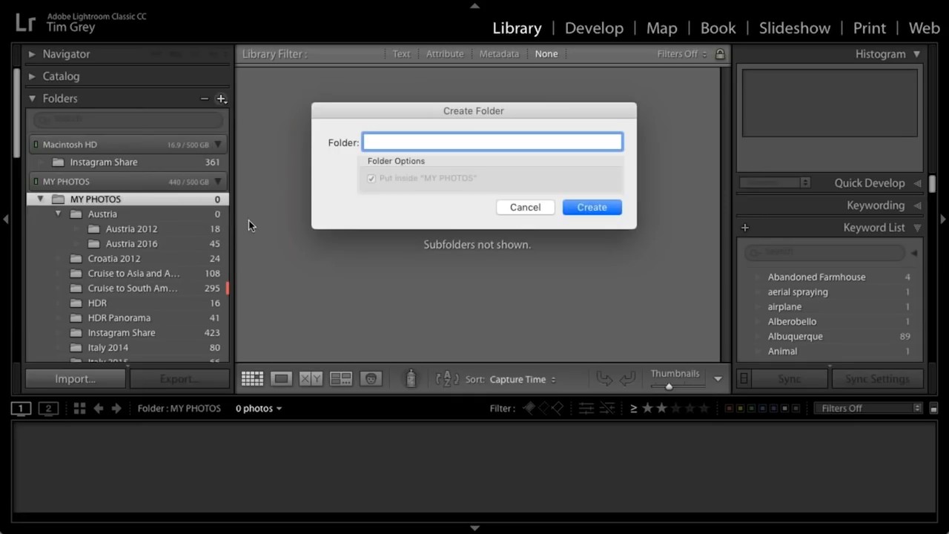
text(Italy)
click(595, 209)
scroll(116, 226, down, 5)
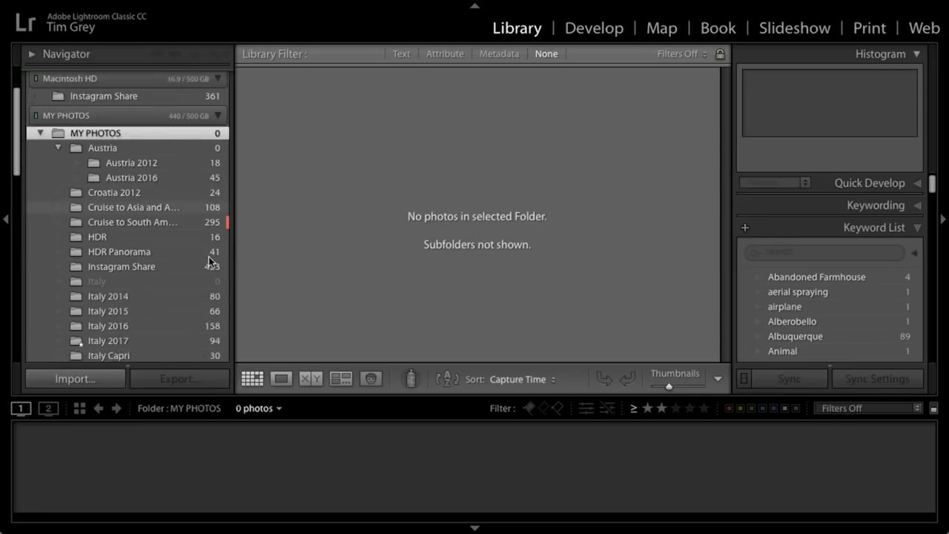
View the new Italy folder and the contents of the Italy 2014, Italy 2015 and Italy 2016 folders.
click(116, 225)
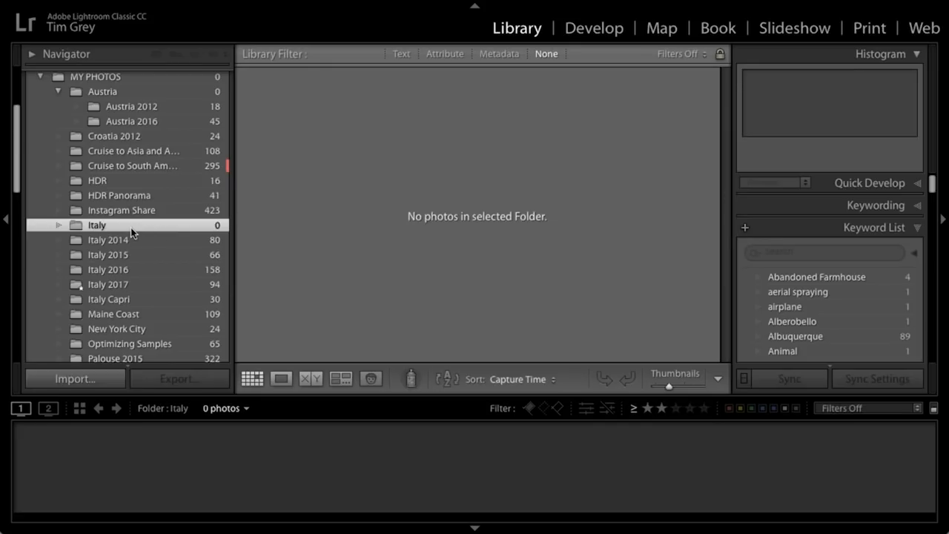
click(121, 244)
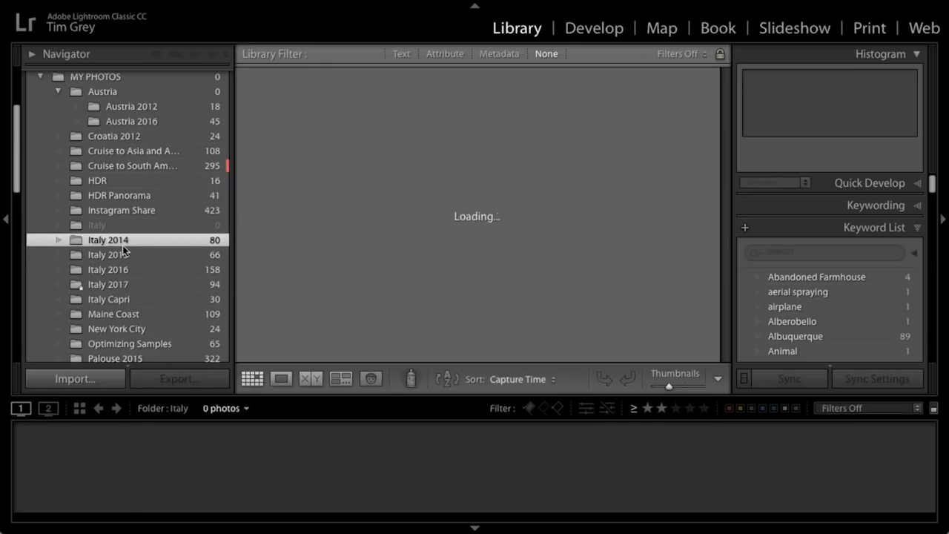
click(116, 259)
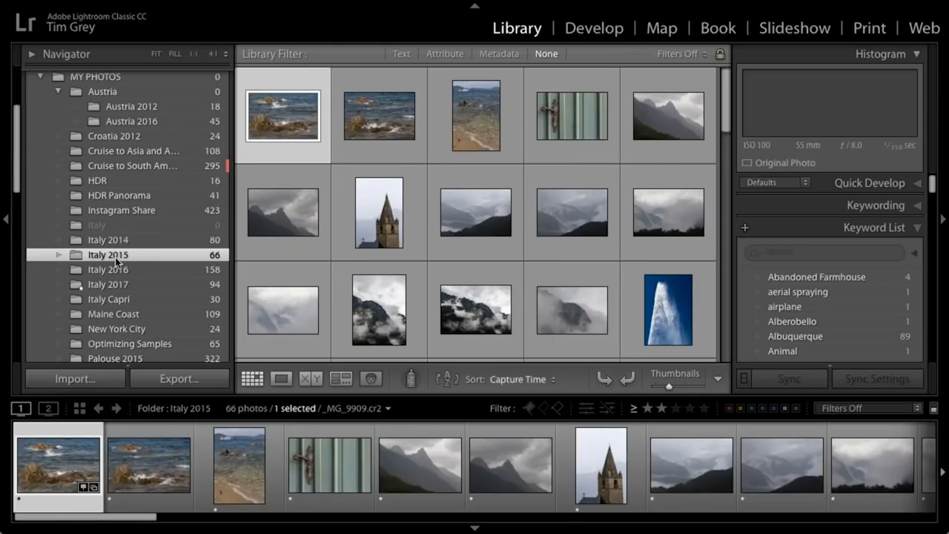
click(119, 275)
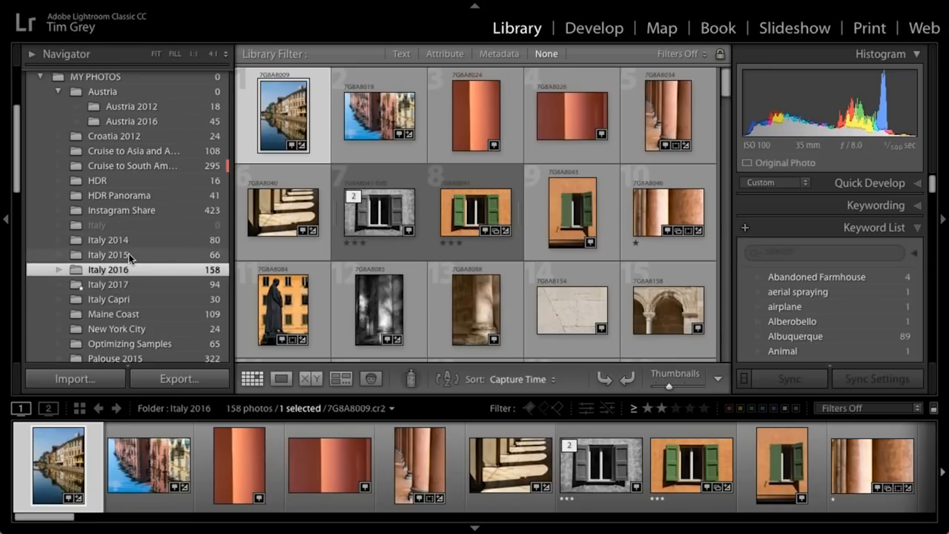
Move the five folders from Italy 2014 through Italy Capri into the Italy folder, accepting the relocation of the files on disk.
click(109, 241)
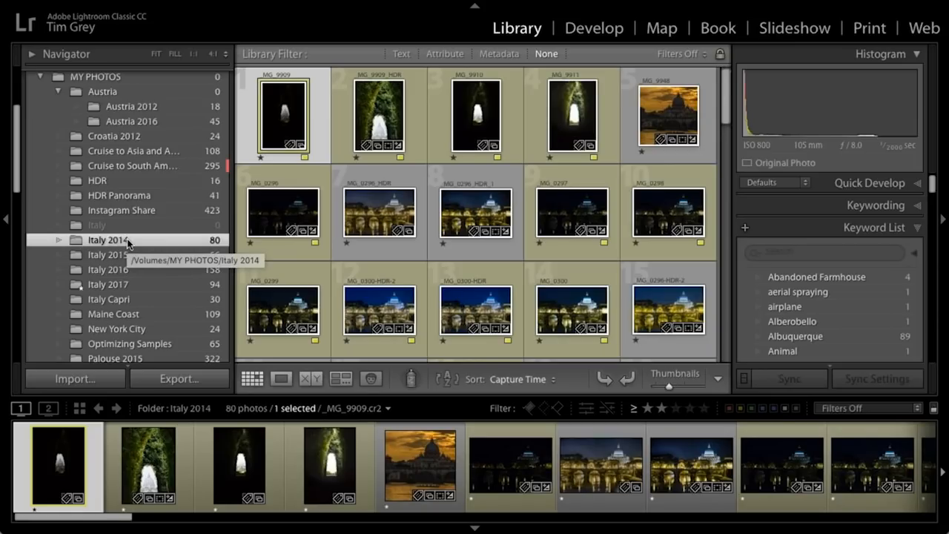
shift+click(101, 299)
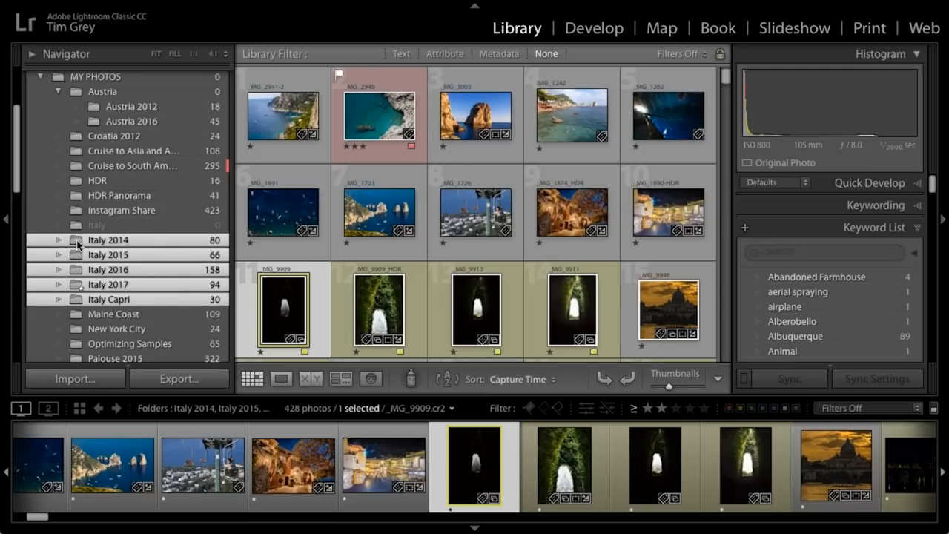
drag(78, 243, 105, 231)
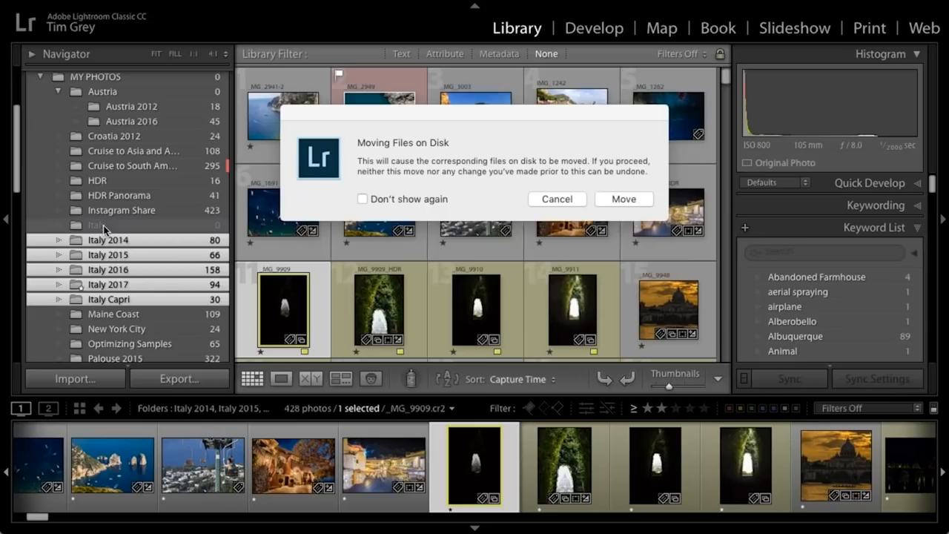
click(621, 197)
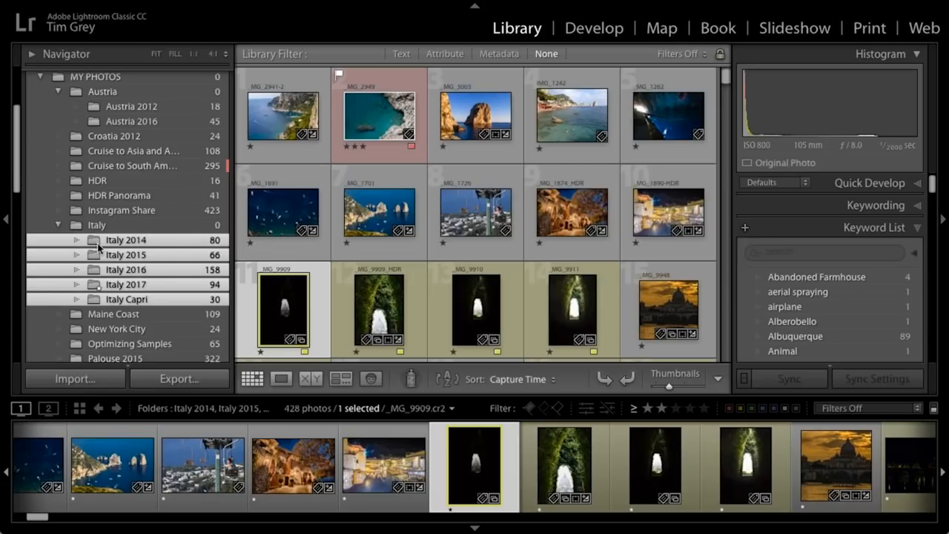
Check the Italy folder's nested subfolders by collapsing and expanding it, and leave both the Italy and Austria folders collapsed.
click(59, 227)
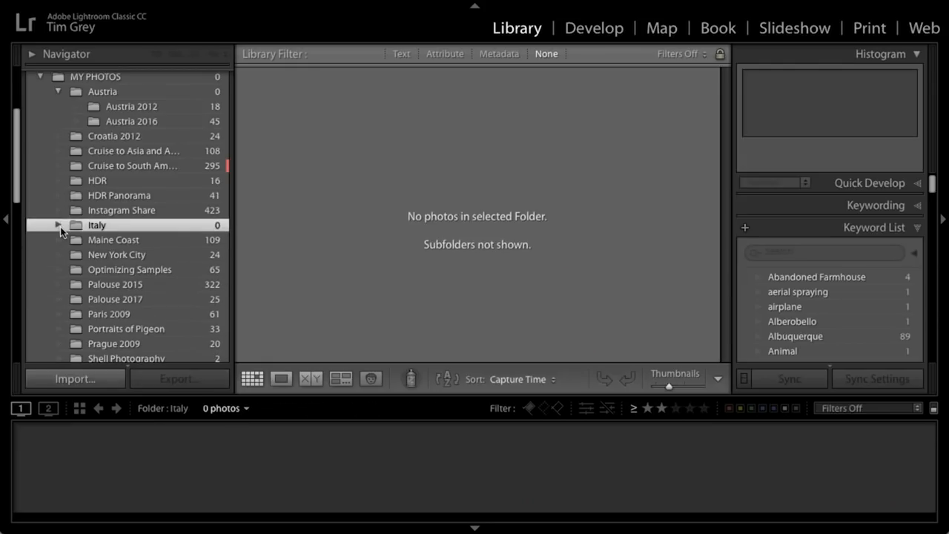
click(57, 226)
click(58, 226)
click(58, 226)
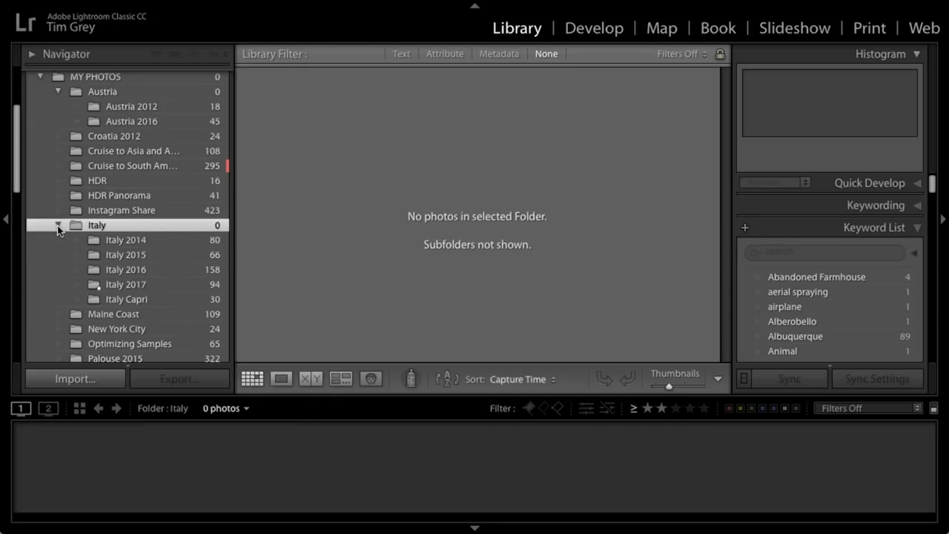
click(58, 226)
click(58, 91)
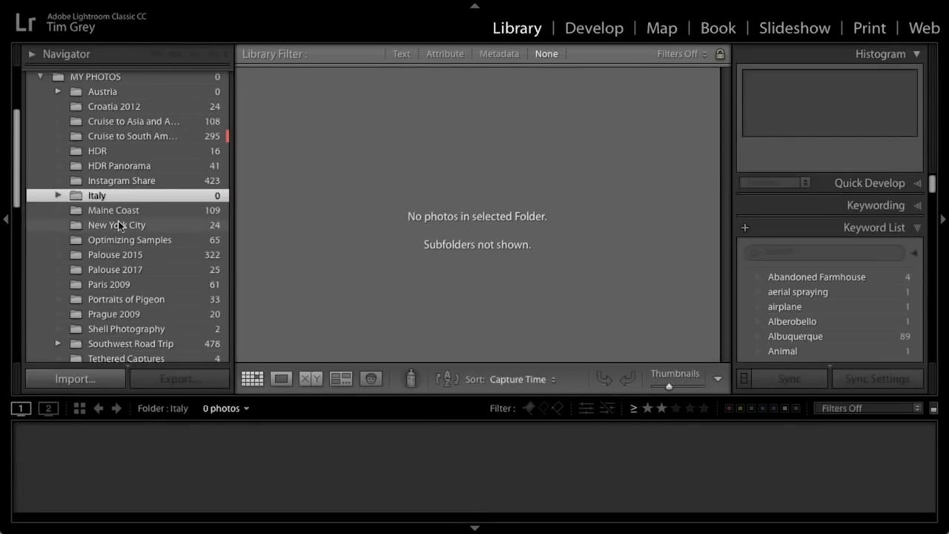
Expand the Italy folder, view the photos in Italy 2017 and look through the rest of the folder list.
click(57, 196)
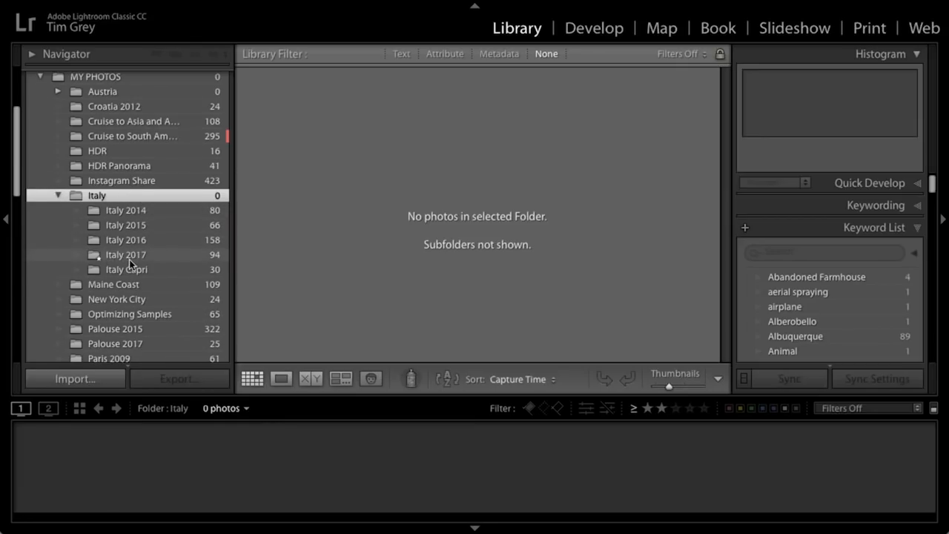
click(128, 257)
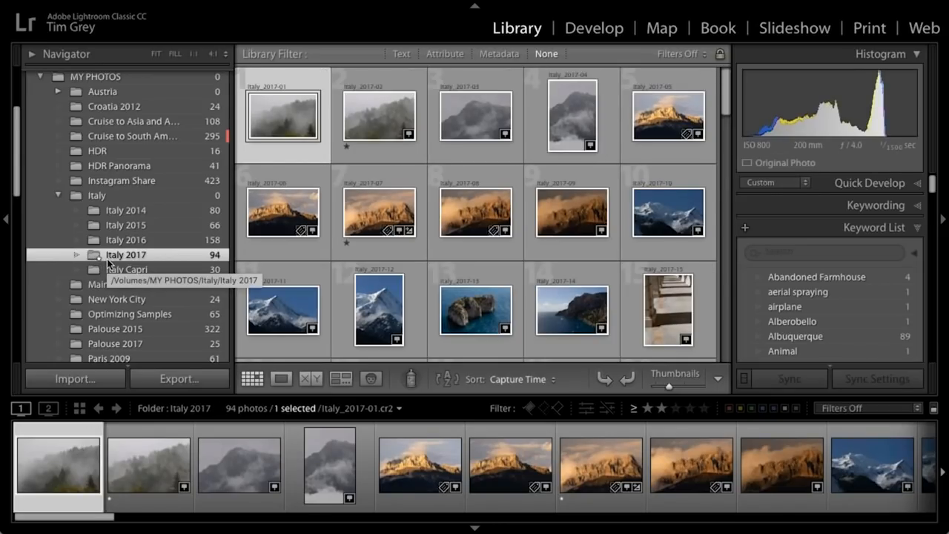
scroll(108, 259, down, 6)
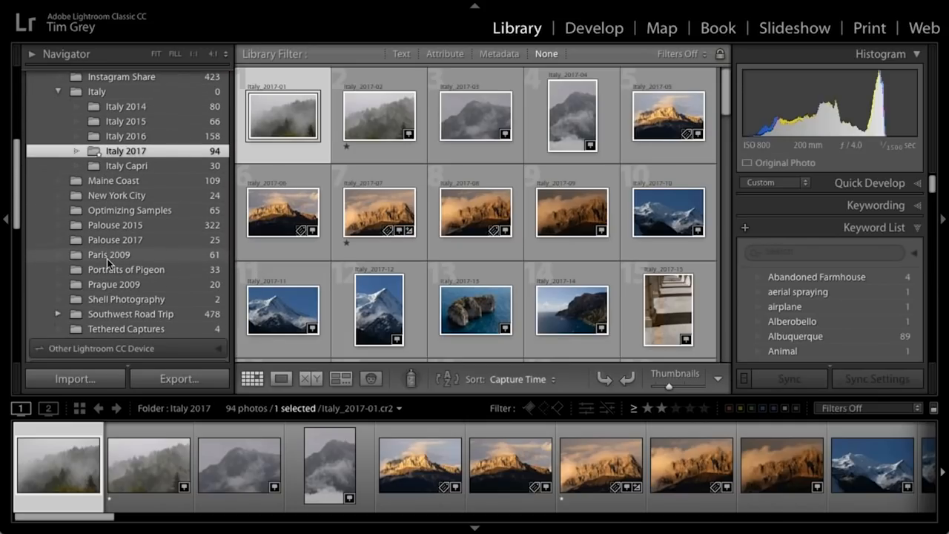
scroll(106, 259, up, 7)
scroll(106, 260, up, 2)
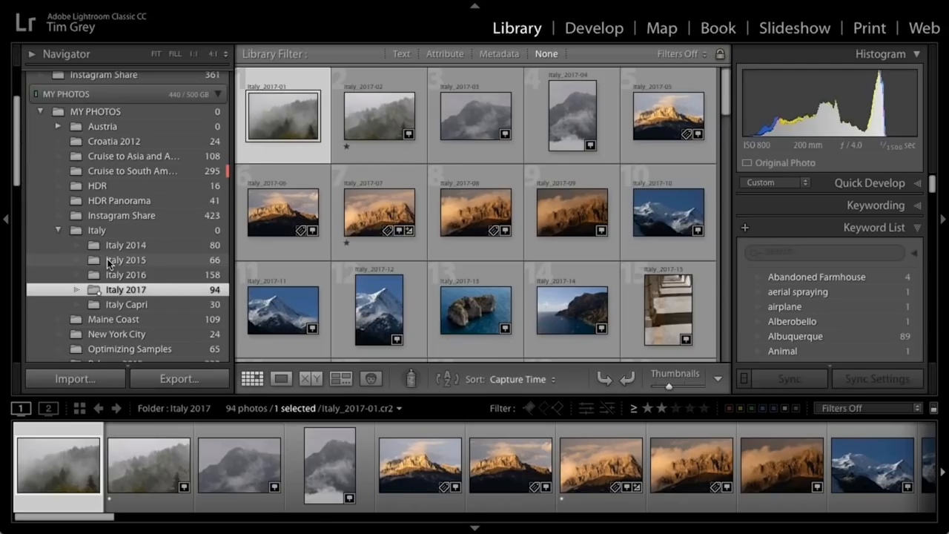
Expand the Austria folder and mark its Austria 2016 subfolder as a favorite.
click(54, 127)
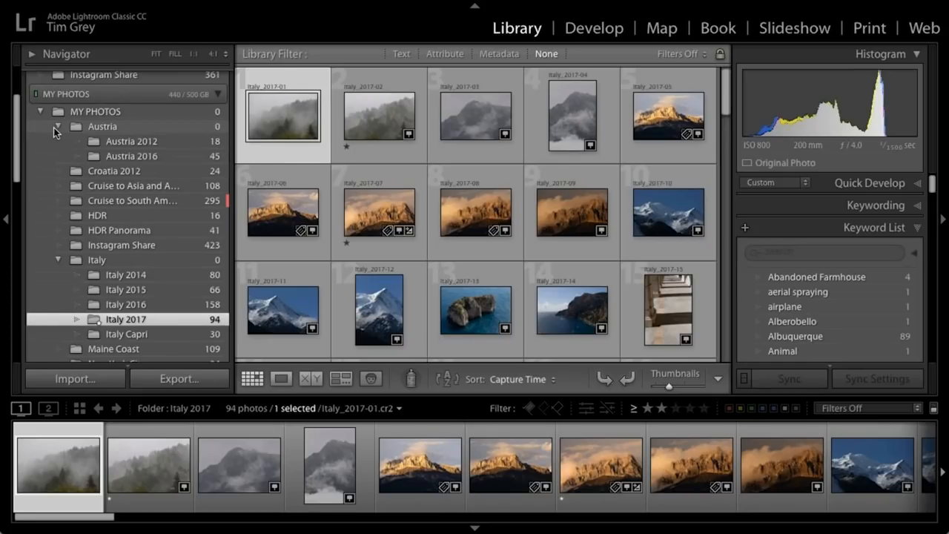
right_click(133, 157)
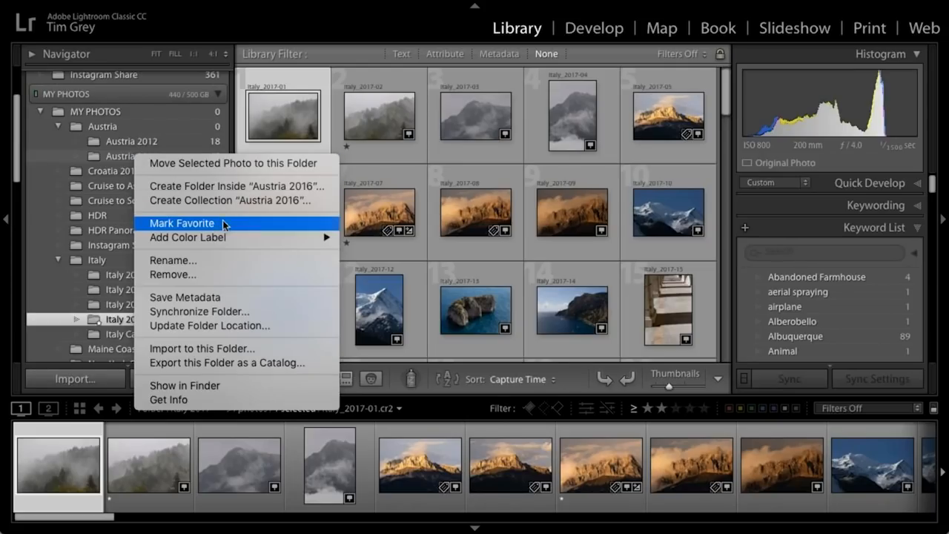
click(247, 228)
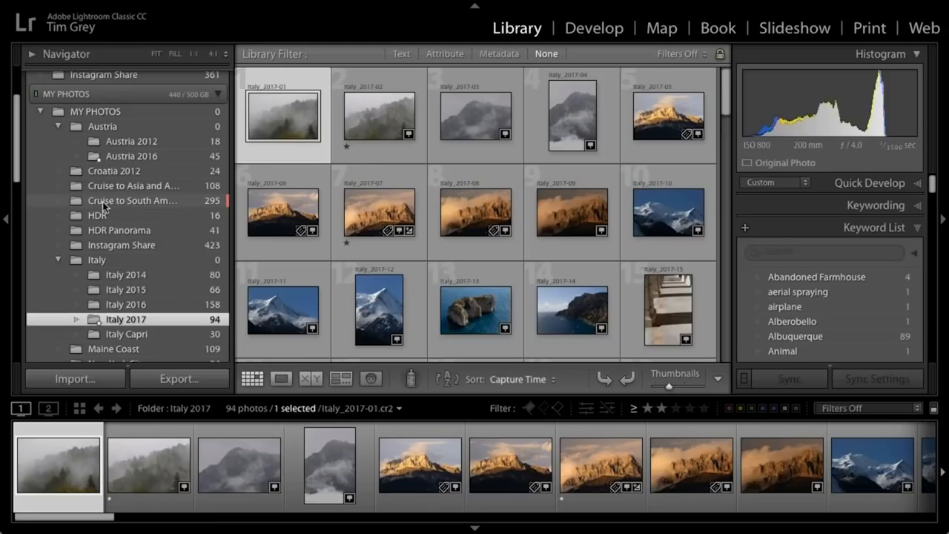
View the contents of the color-labeled Cruise to South Am... folder.
click(135, 202)
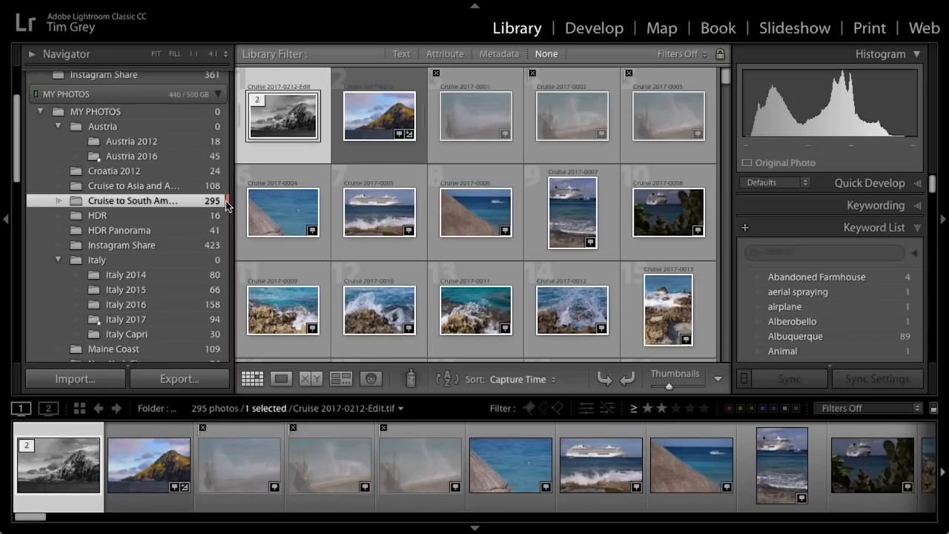
Add a green color label to the Cruise to Asia and Alaska 2016 folder.
right_click(152, 186)
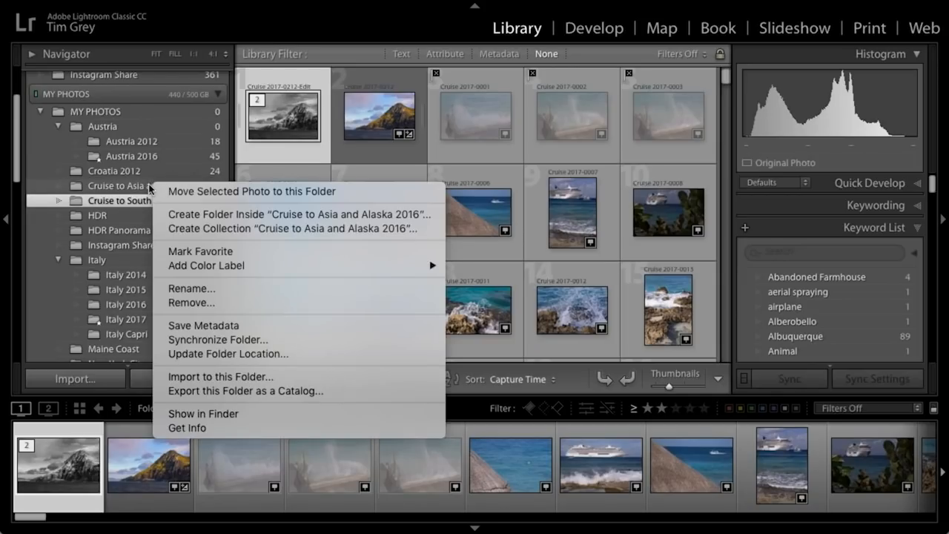
mouse_move(227, 266)
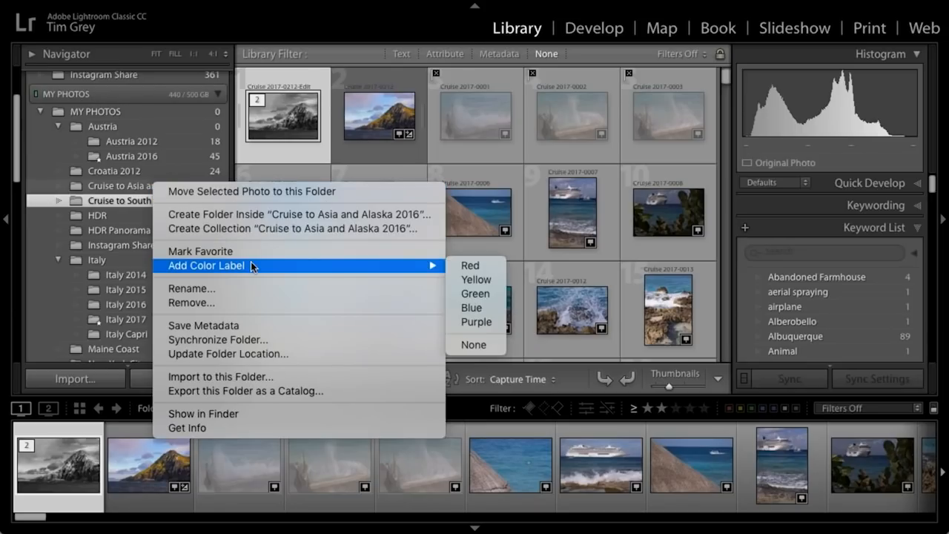
click(490, 297)
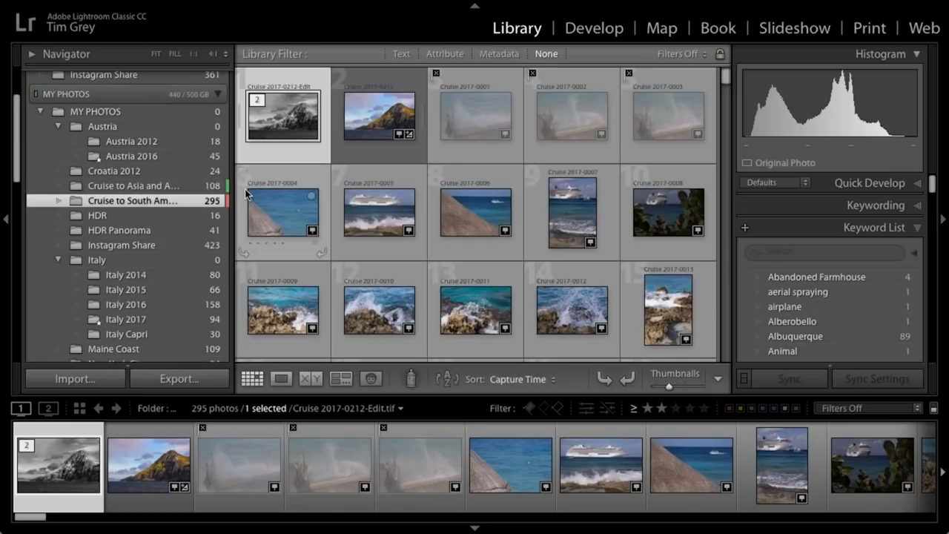
scroll(148, 169, down, 2)
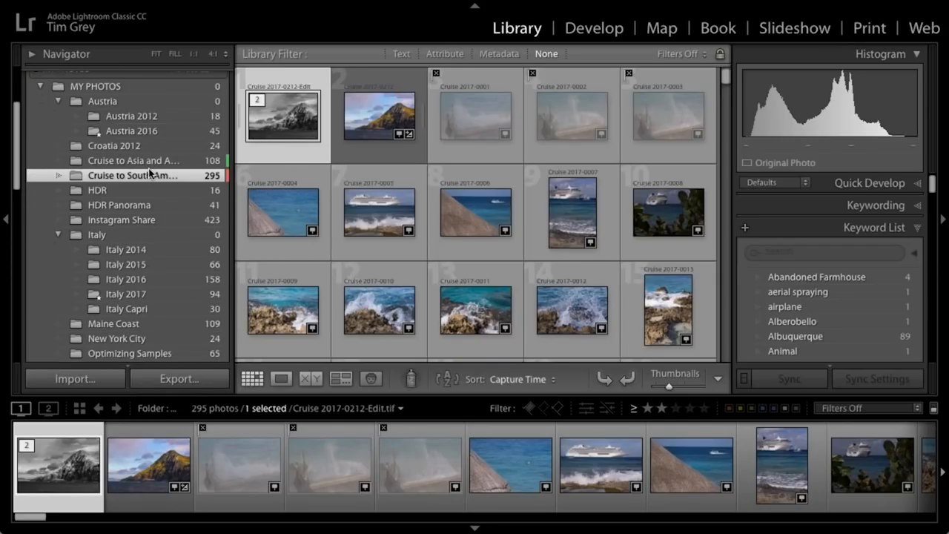
Search the folder list for "italy" and for "prague", clearing the search text after each one.
scroll(148, 171, up, 5)
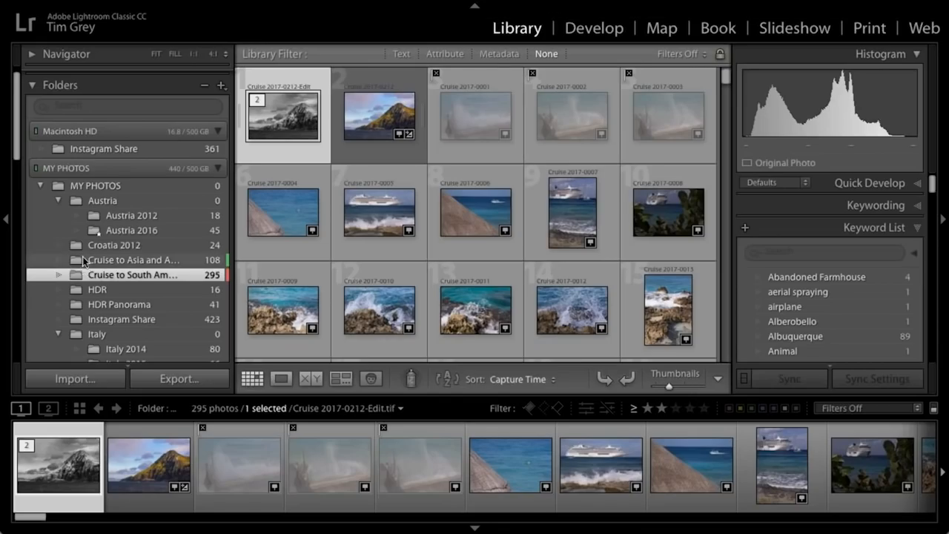
click(119, 108)
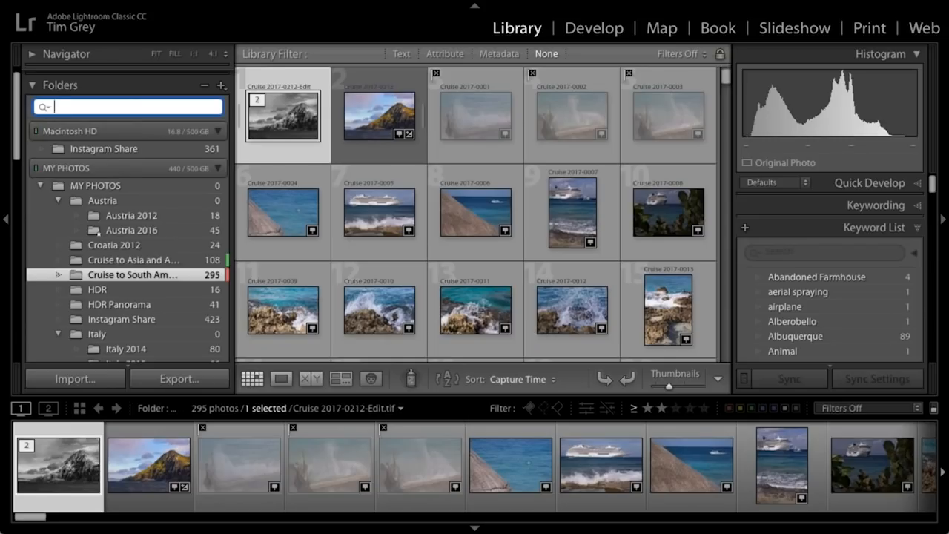
text(italy)
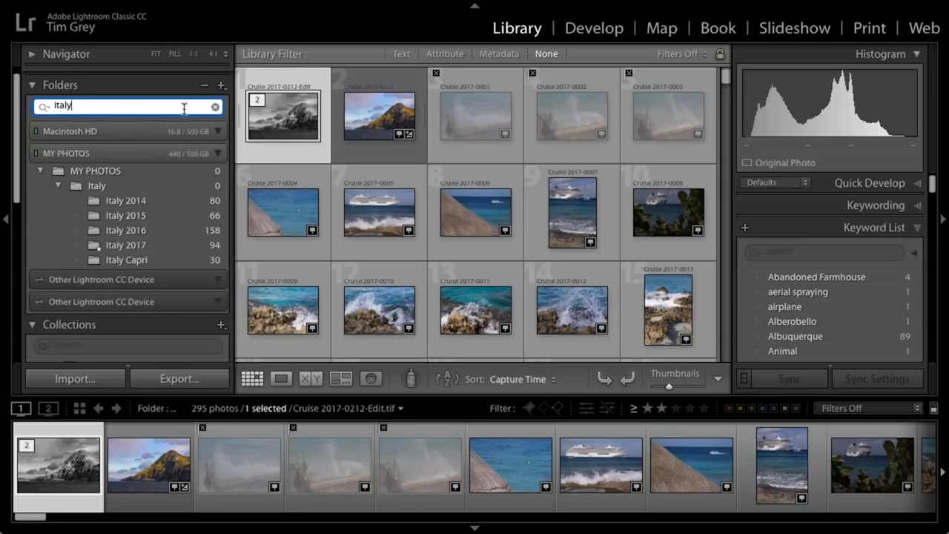
click(216, 107)
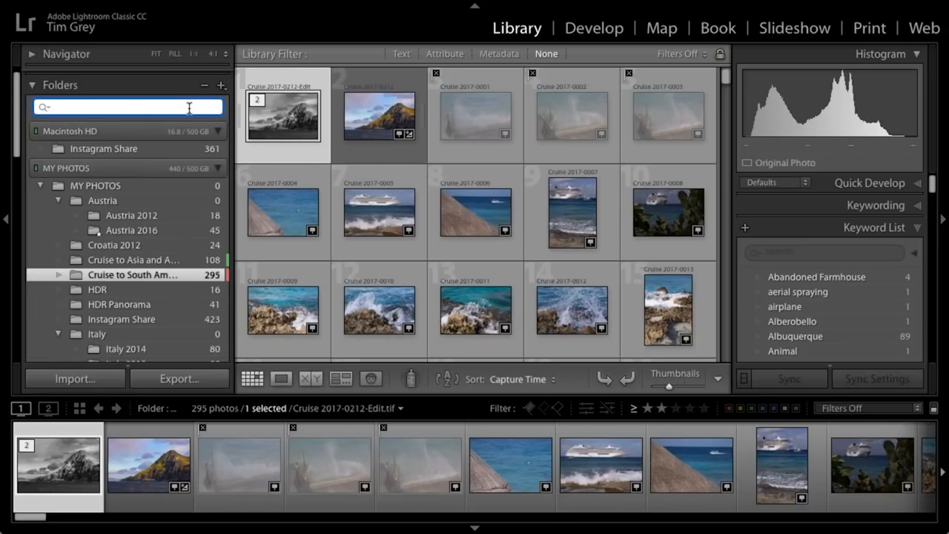
text(prague)
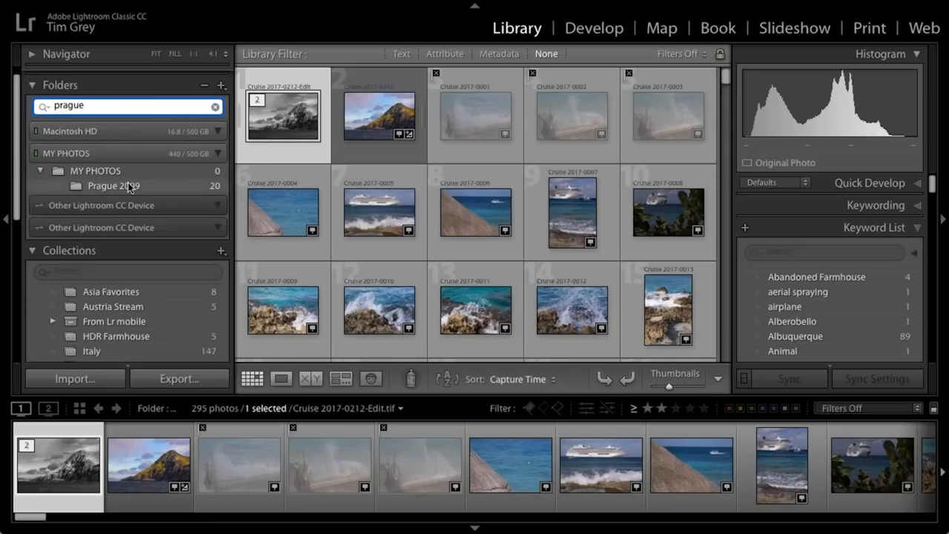
click(216, 107)
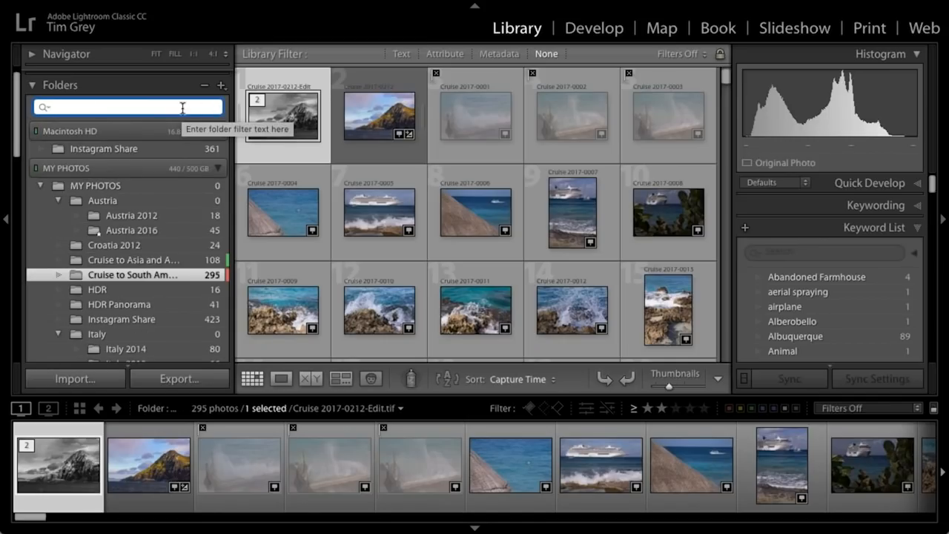
Filter the folder list to Favorite Folders, switch it to Labeled Folders, and set the filter back to All.
click(46, 110)
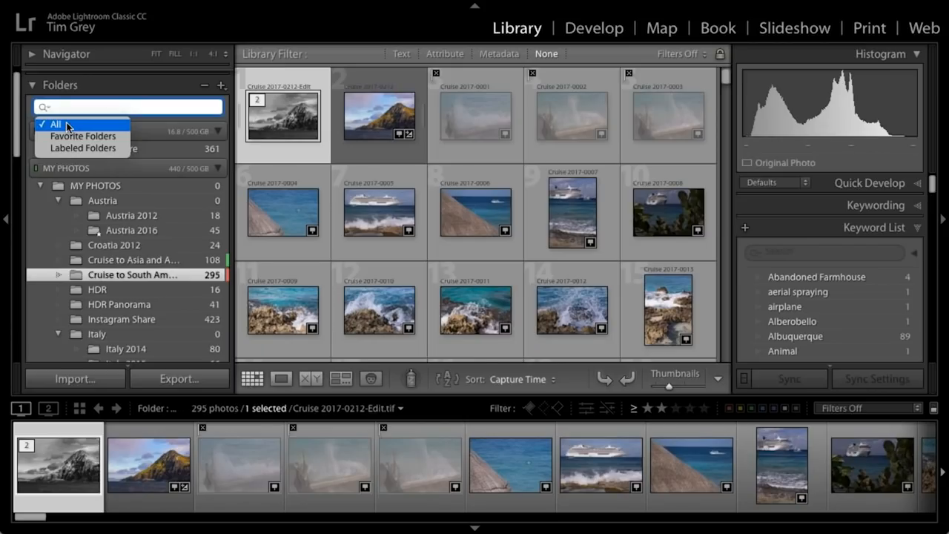
click(114, 135)
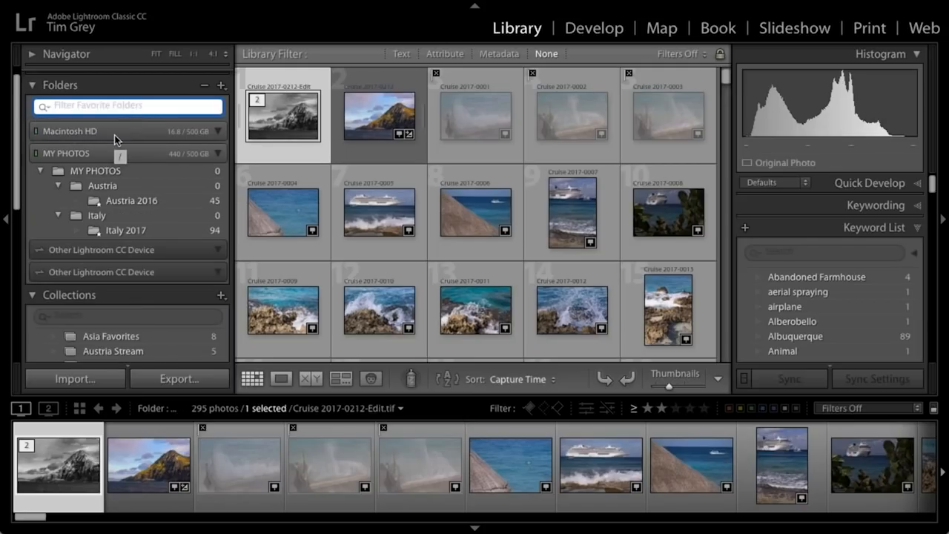
click(49, 111)
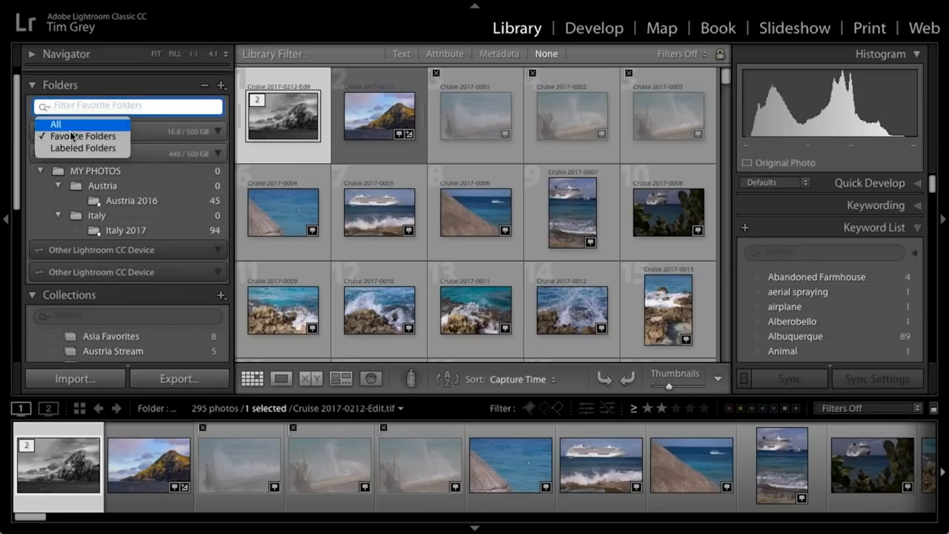
click(82, 146)
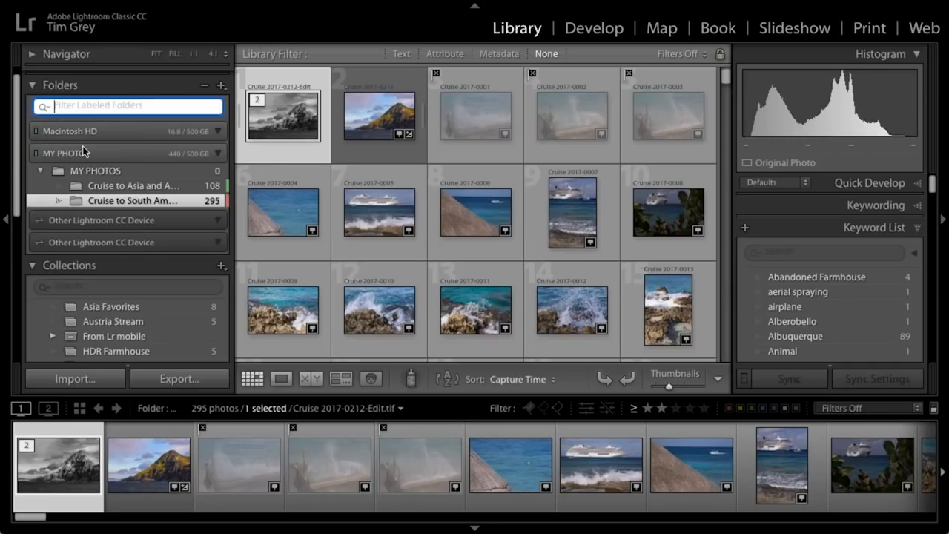
click(50, 109)
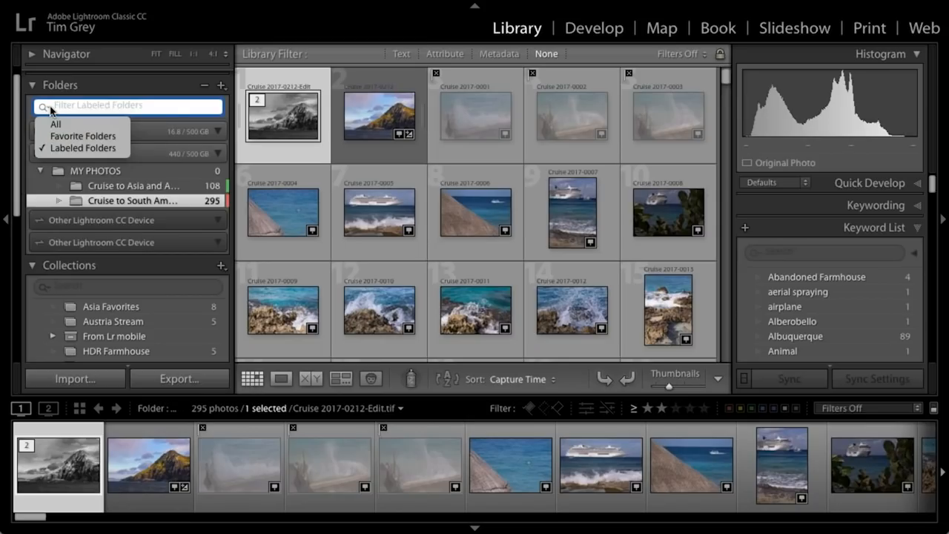
click(63, 125)
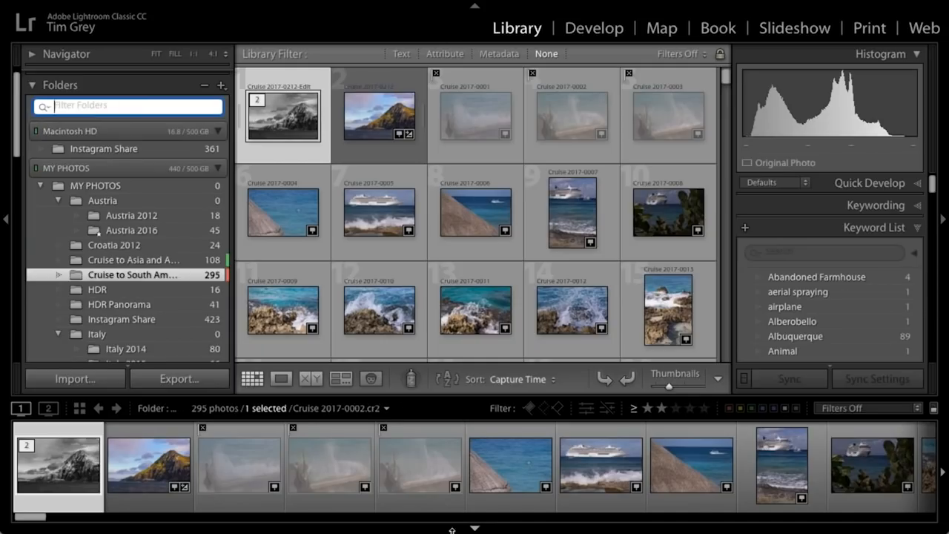
key(super+Tab)
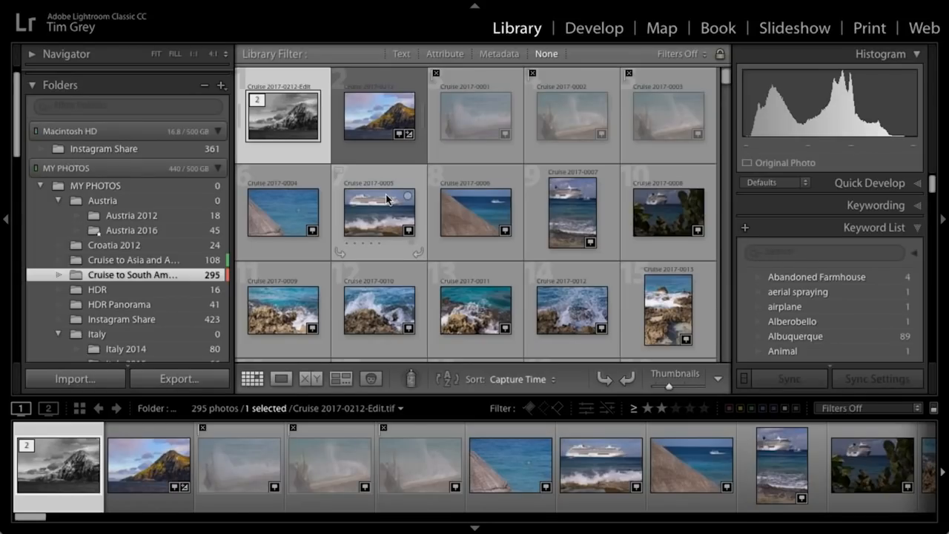
mouse_move(387, 199)
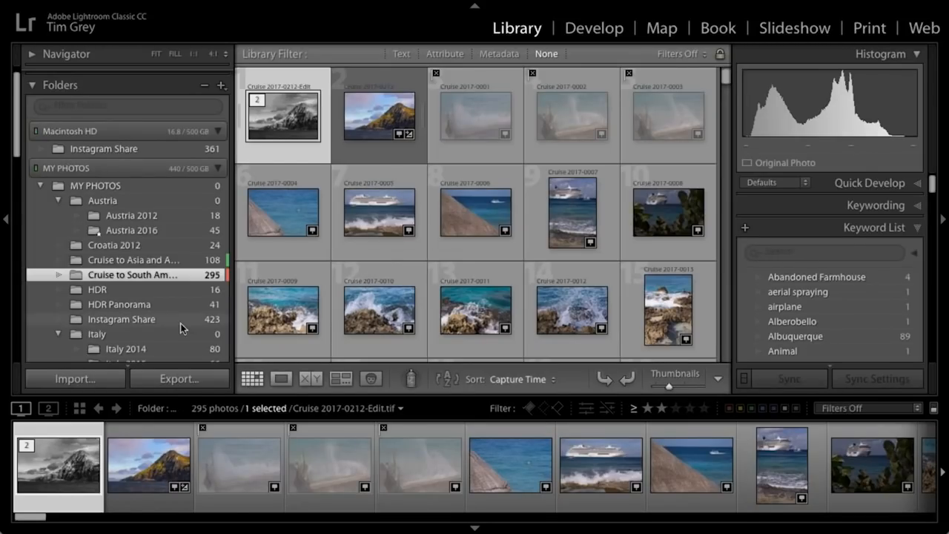
View the contents of the Italy parent folder and its Italy 2015, Italy 2014 and Italy 2016 subfolders.
scroll(136, 332, down, 2)
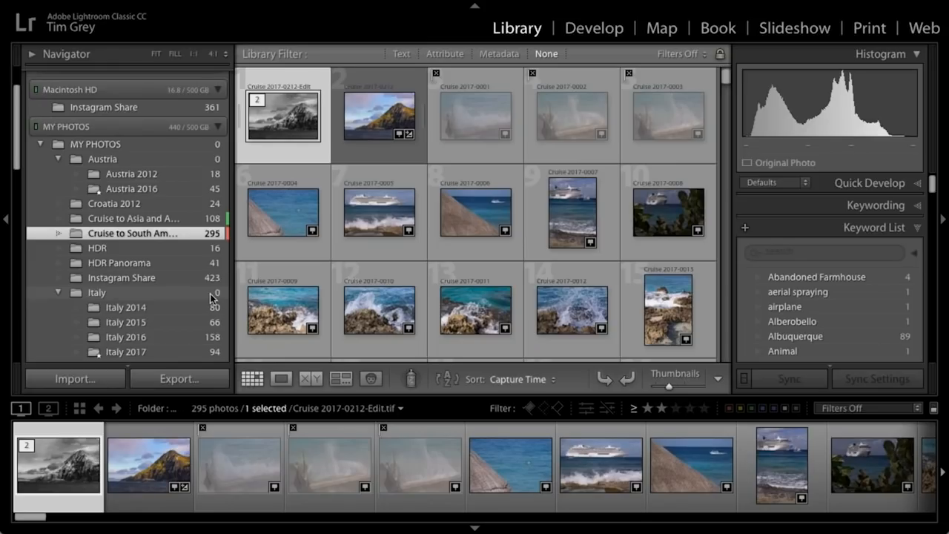
scroll(210, 298, down, 2)
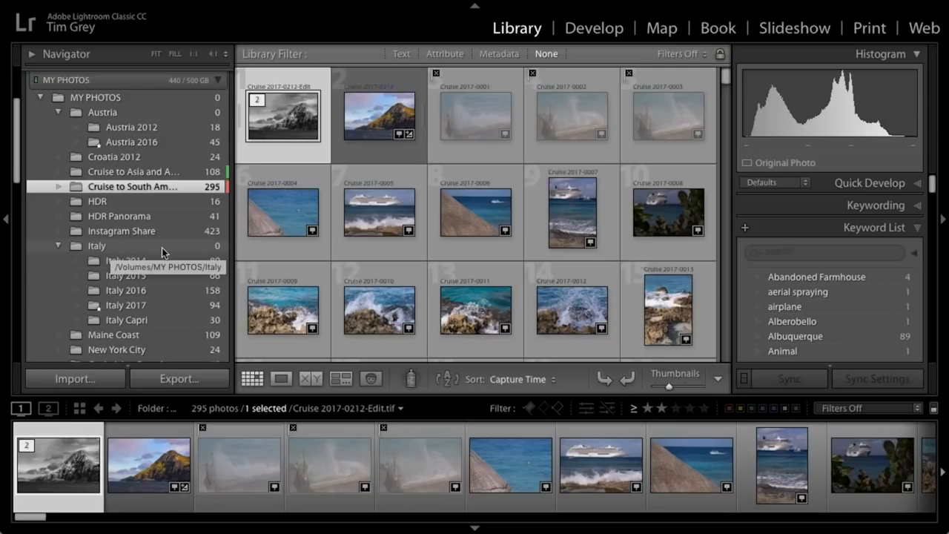
click(122, 247)
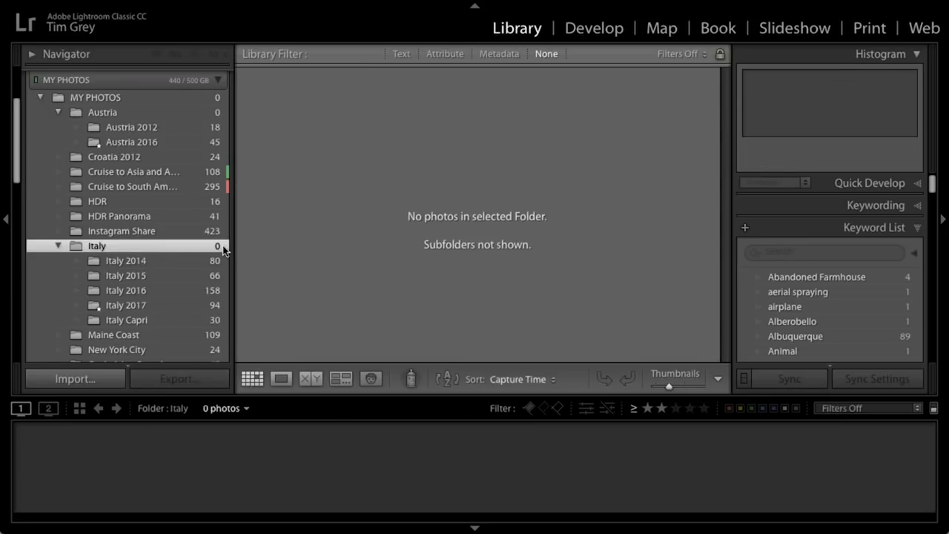
click(127, 270)
click(131, 262)
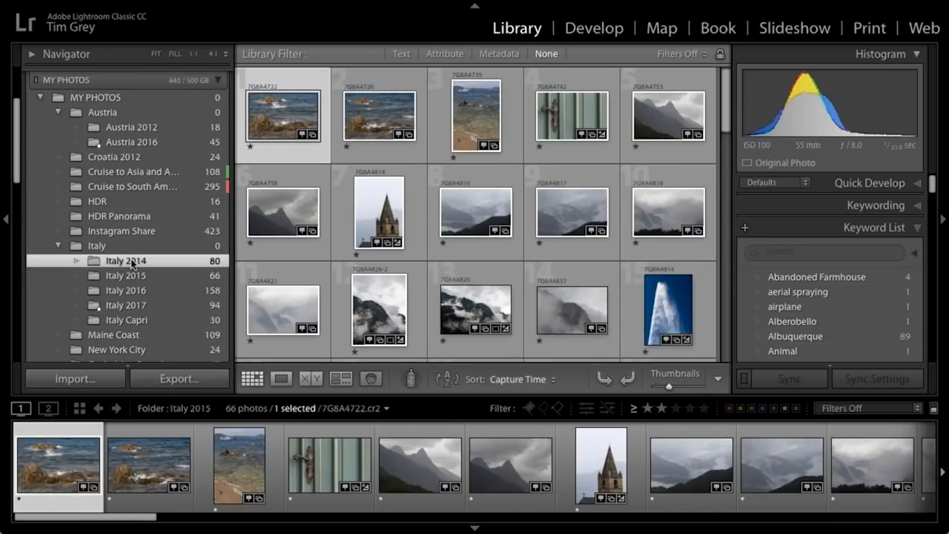
click(129, 295)
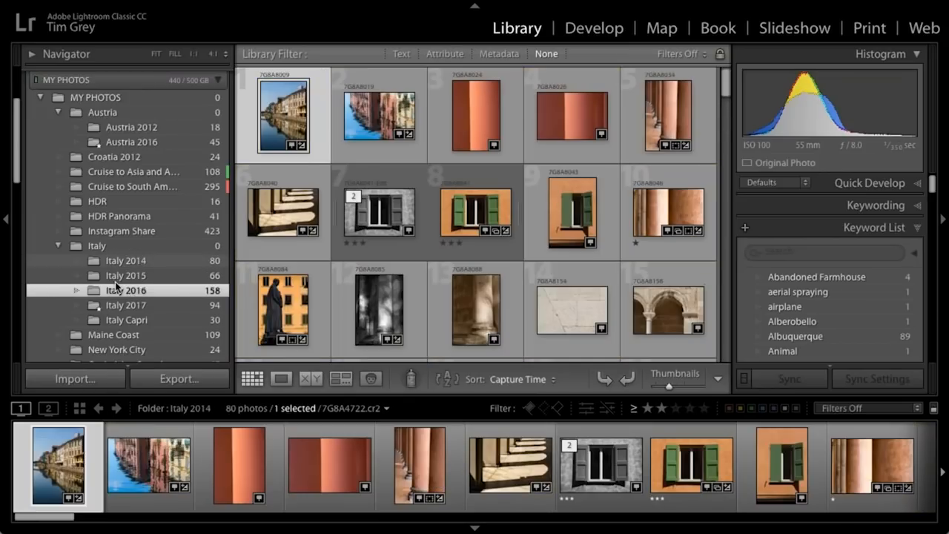
Select the Italy parent folder and turn on Show Photos in Subfolders.
click(115, 245)
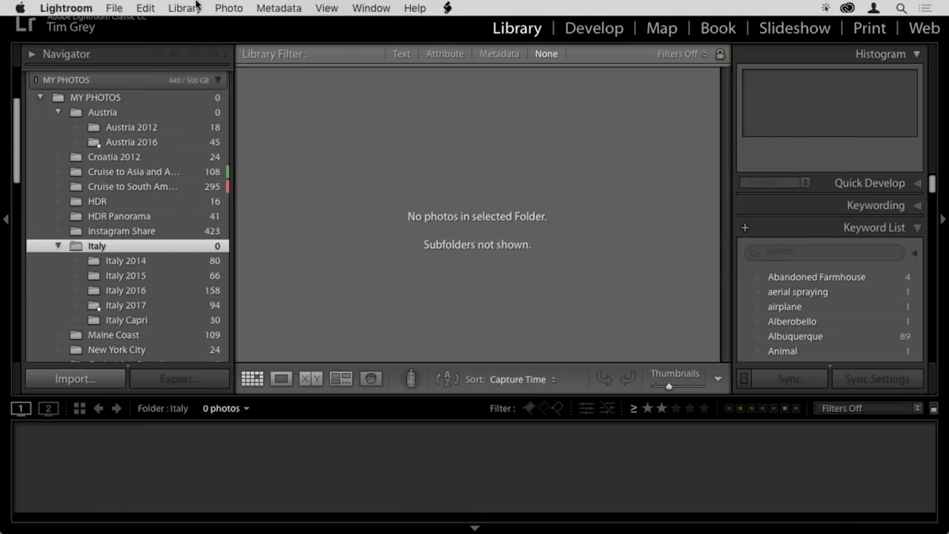
click(184, 8)
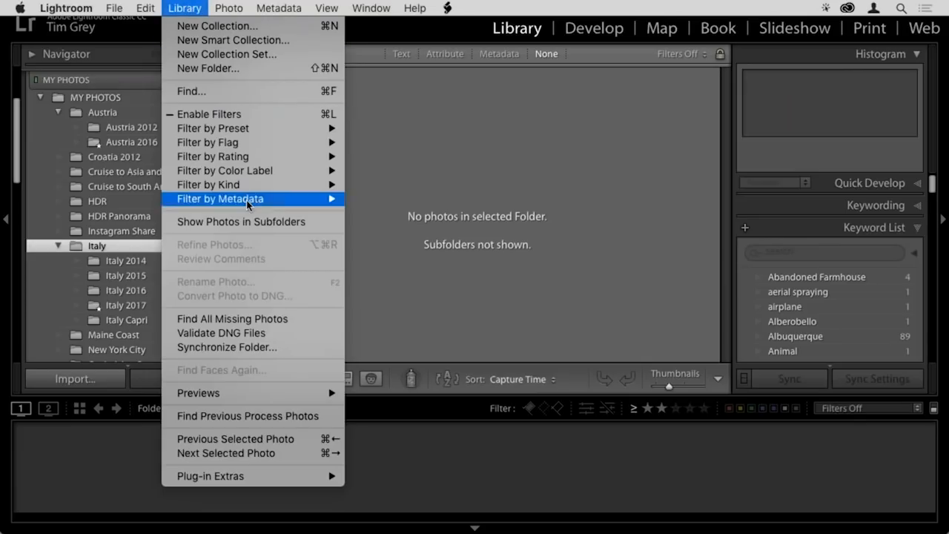
click(312, 222)
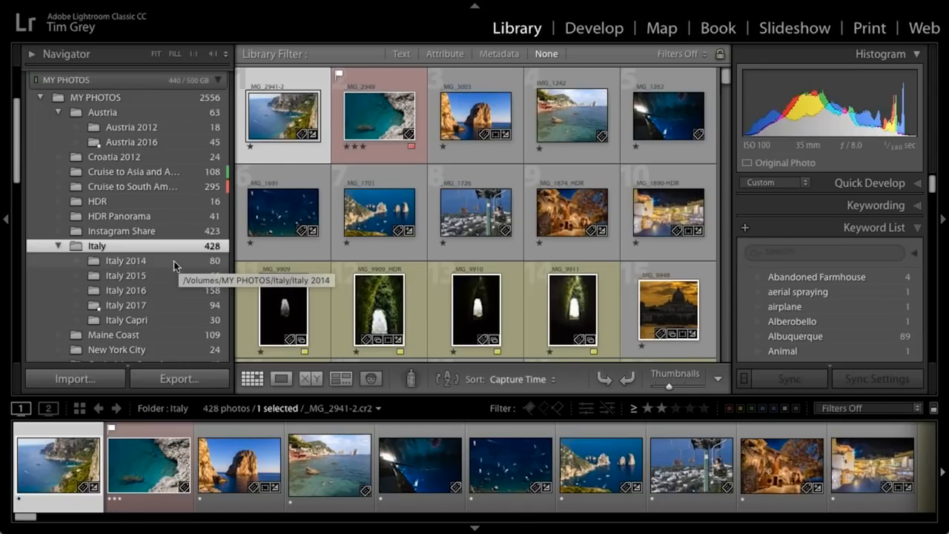
View the photos in the Italy 2014 and Italy Capri subfolders and return to the parent Italy folder.
click(174, 261)
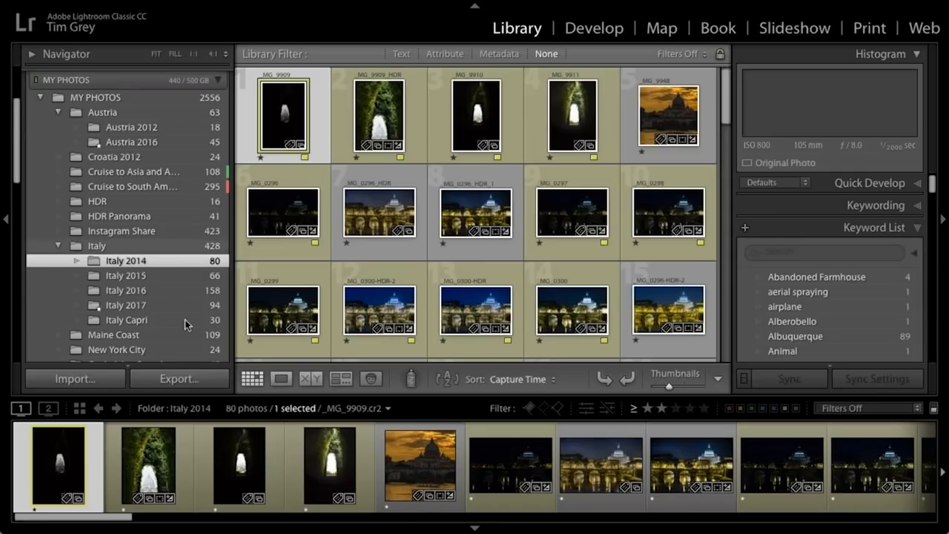
click(136, 319)
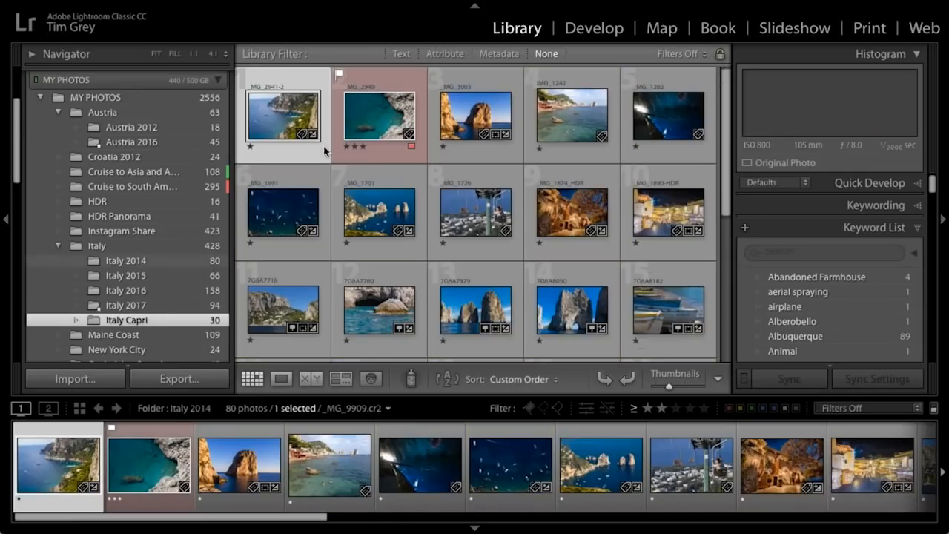
click(153, 249)
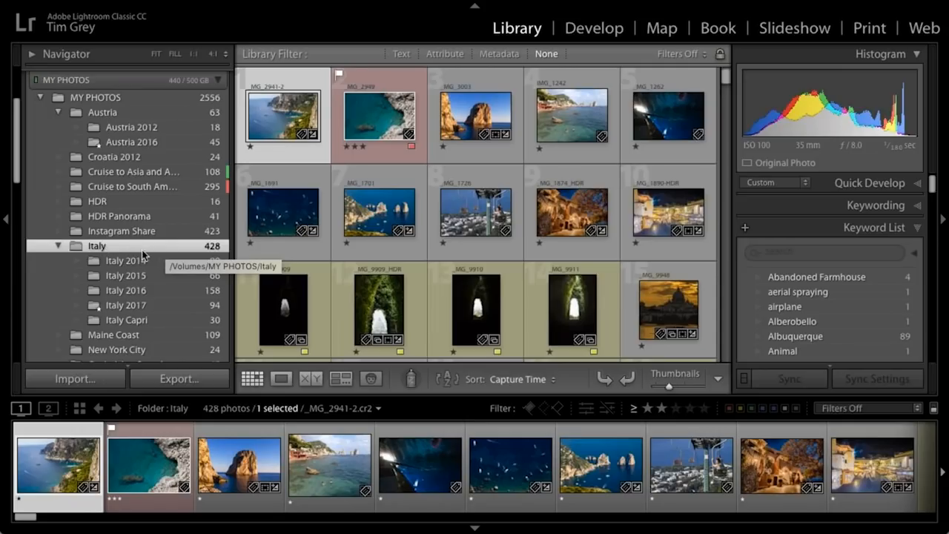
Turn off Show Photos in Subfolders and view the Italy 2014 folder.
mouse_move(226, 4)
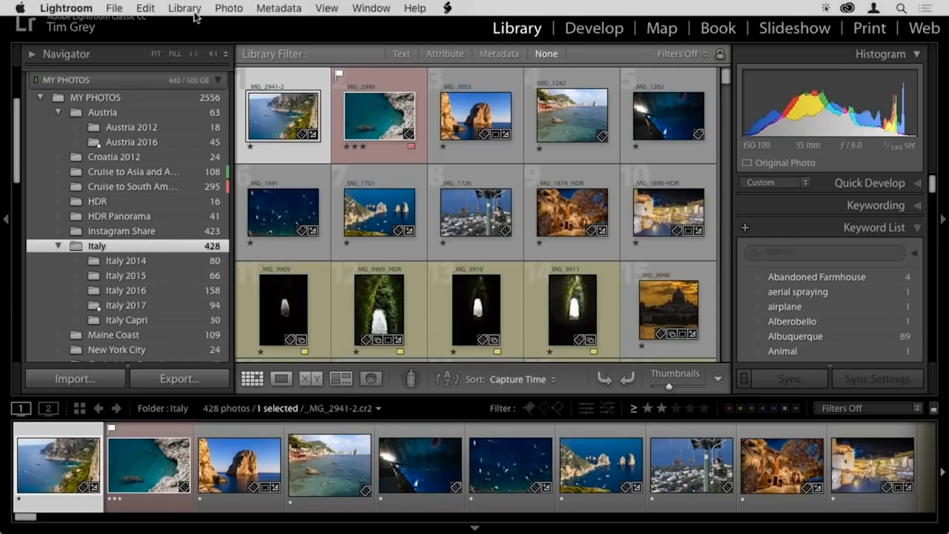
click(194, 10)
click(256, 222)
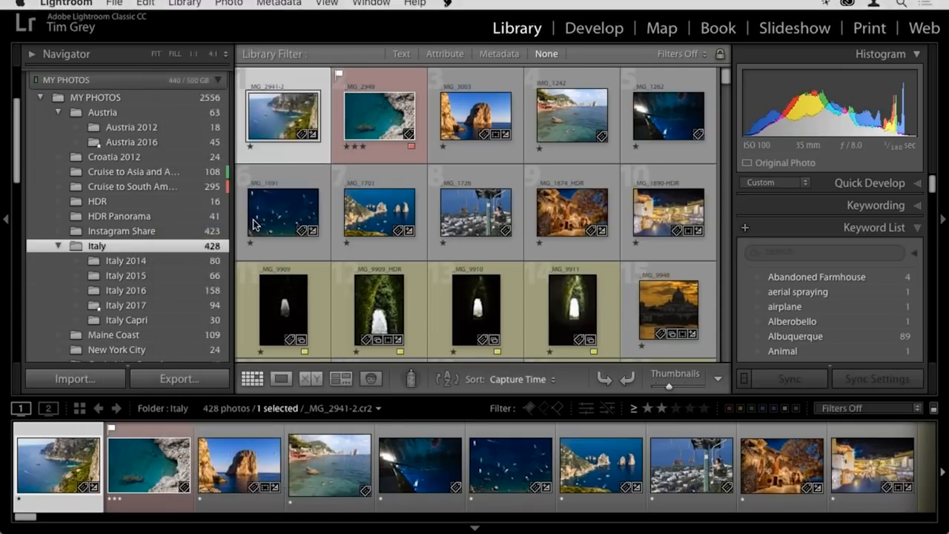
click(147, 261)
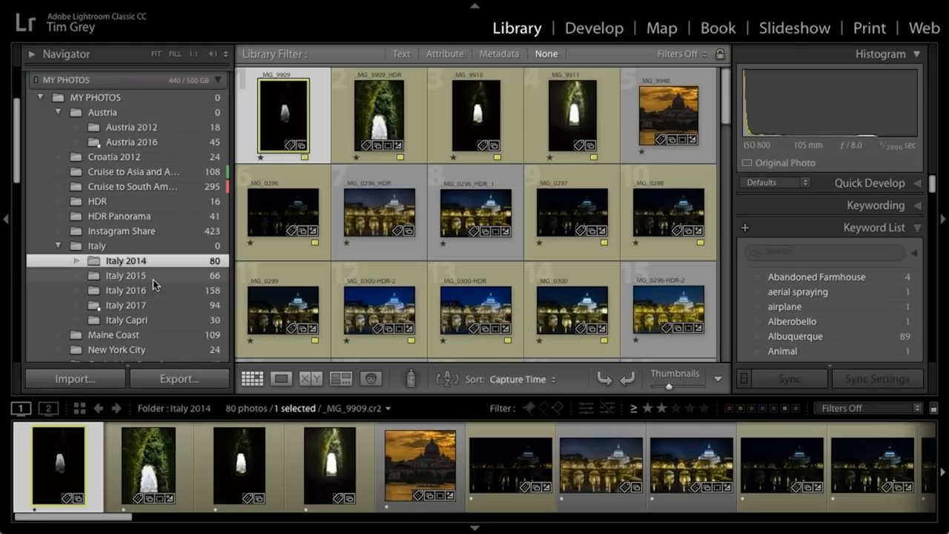
Create a new folder named test at the top level of the MY PHOTOS drive and add it to the catalog's folder list.
click(111, 99)
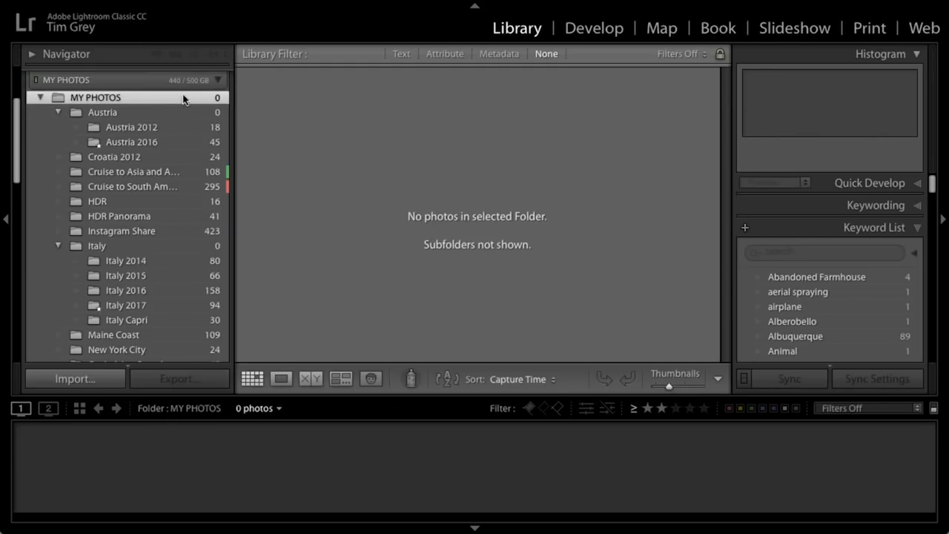
scroll(184, 98, up, 5)
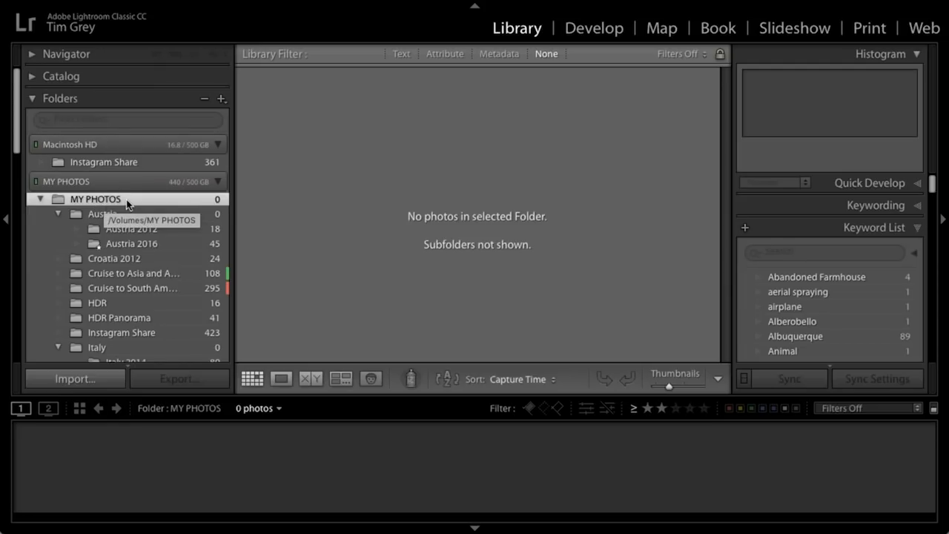
click(221, 98)
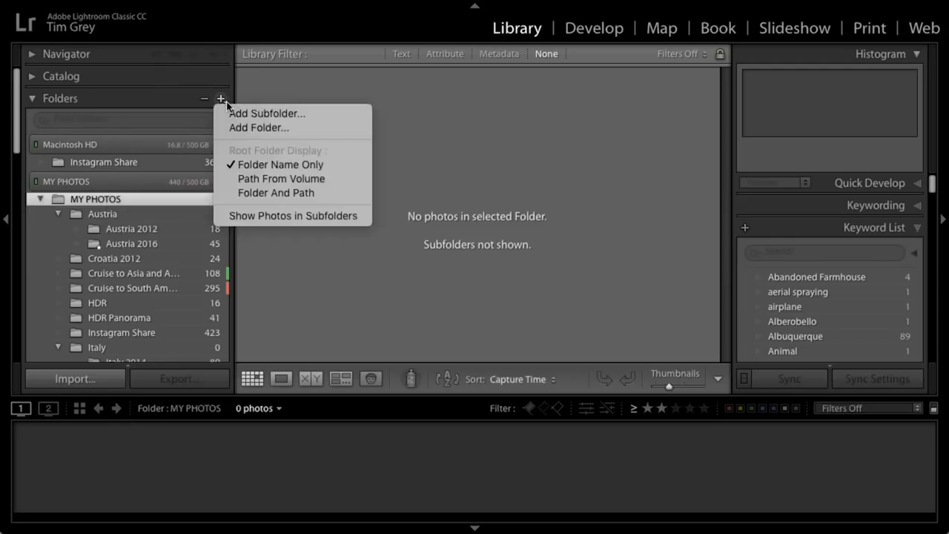
click(280, 125)
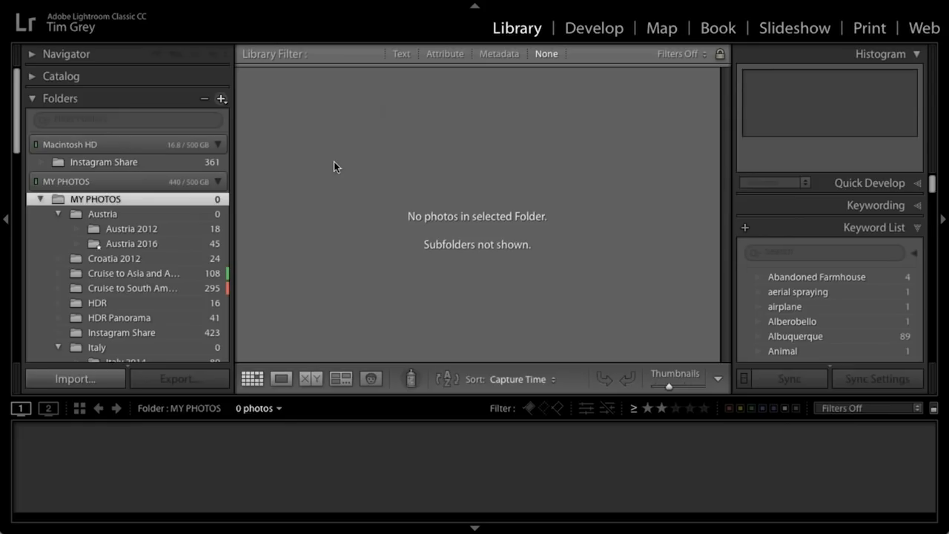
scroll(232, 282, down, 5)
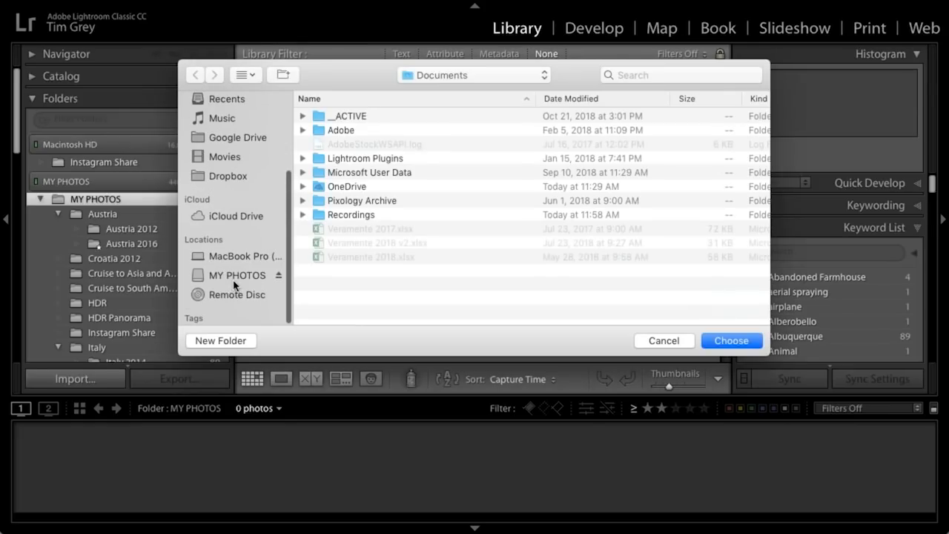
click(235, 279)
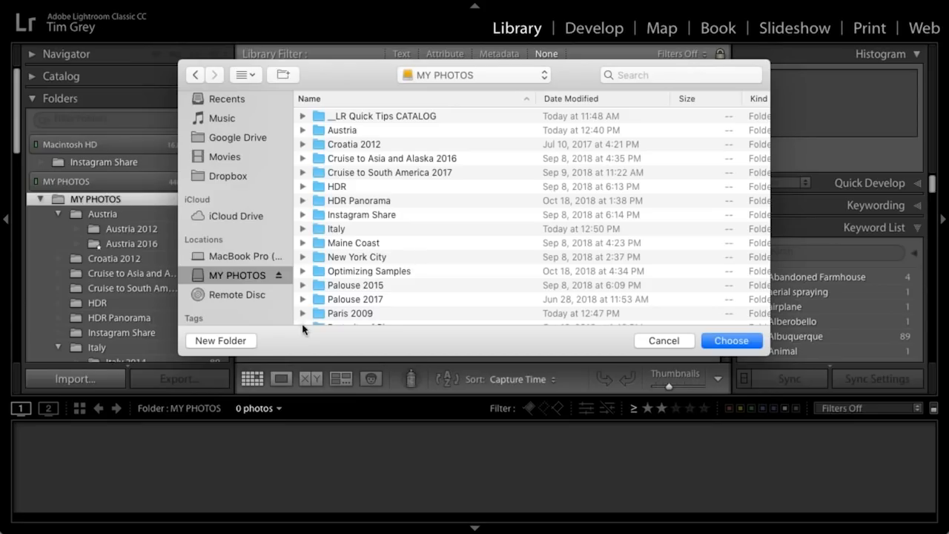
click(238, 340)
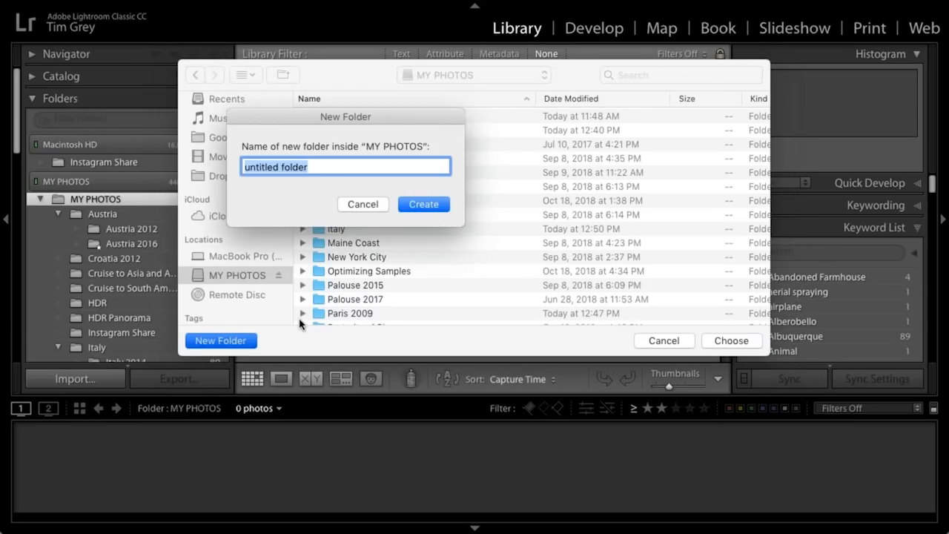
text(test)
click(442, 205)
click(736, 341)
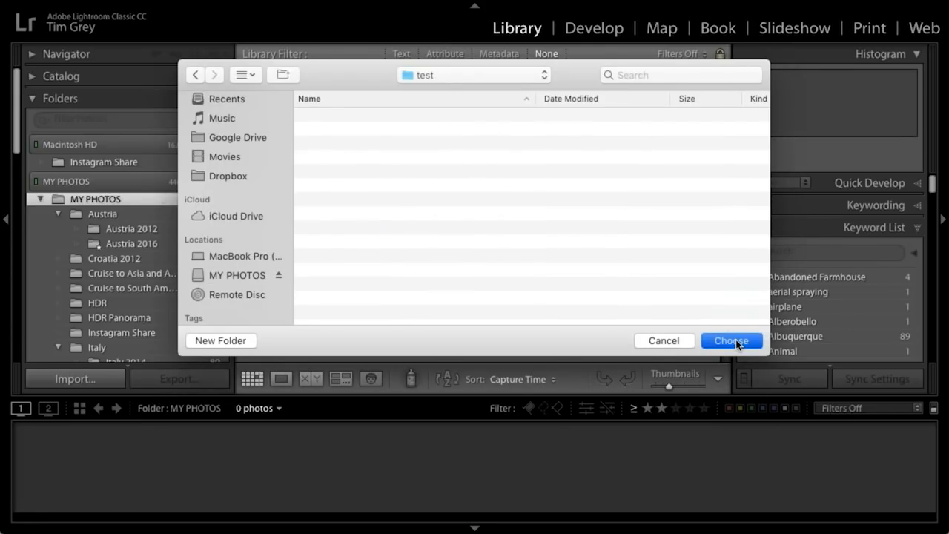
Select the empty test folder under MY PHOTOS and remove it from the folder list.
scroll(160, 281, down, 5)
scroll(159, 279, down, 8)
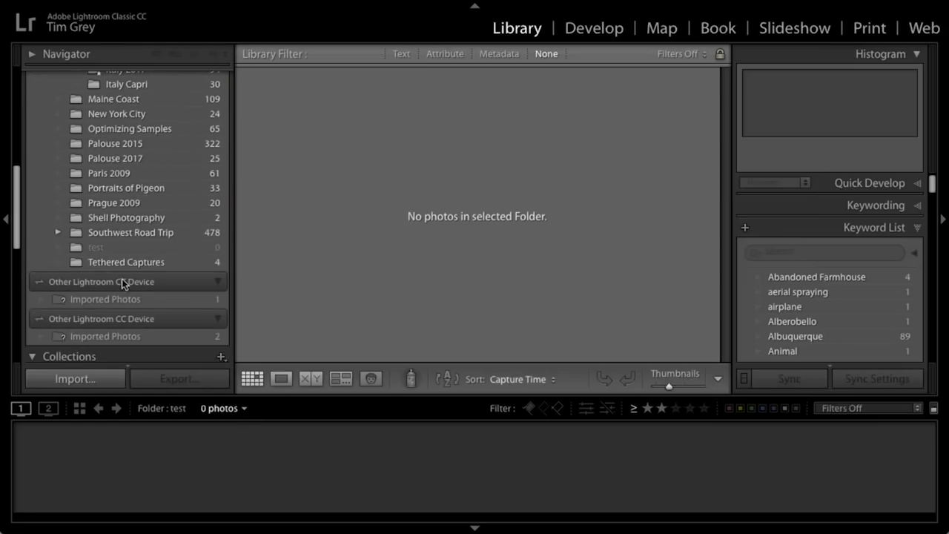
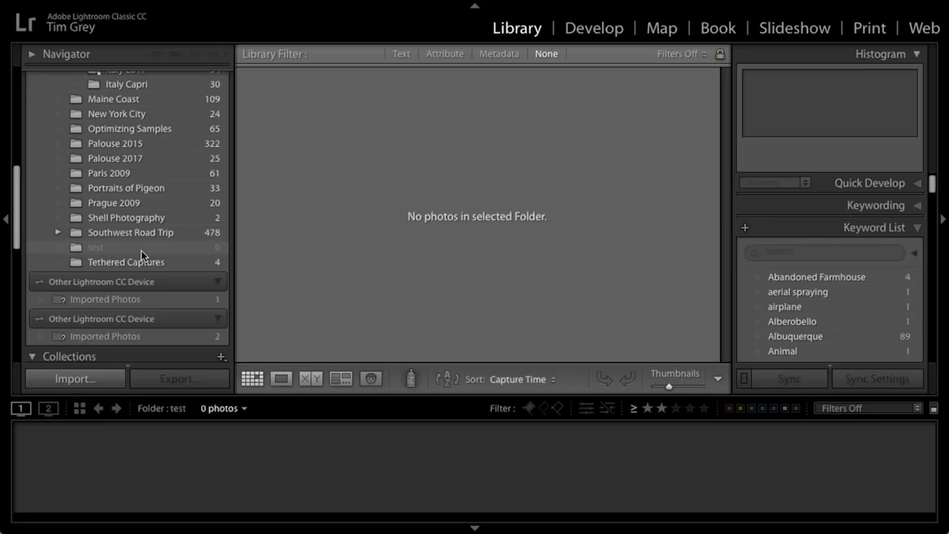
click(141, 250)
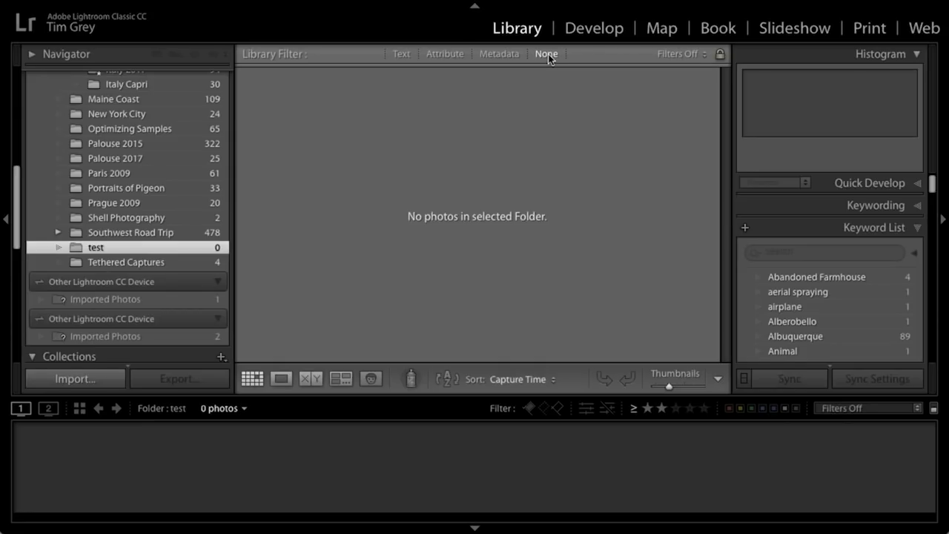
right_click(151, 251)
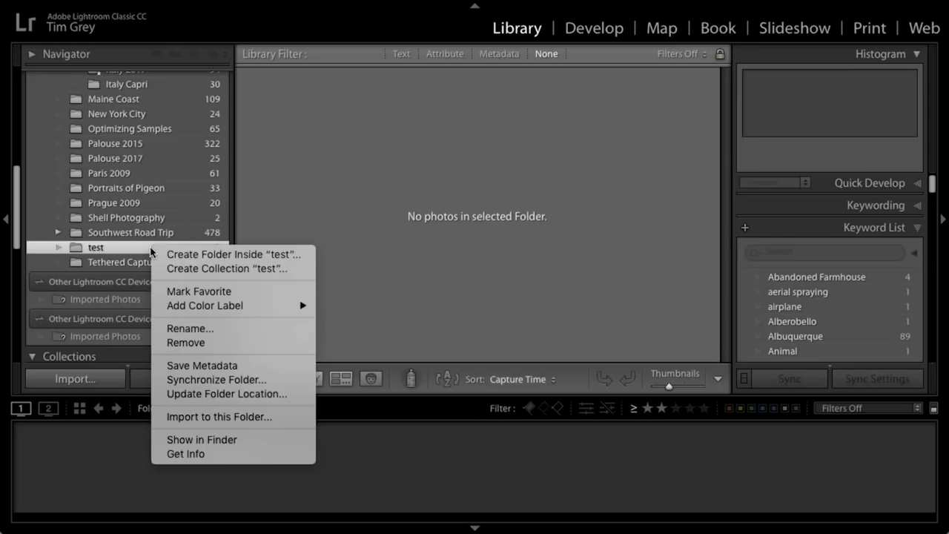
click(228, 344)
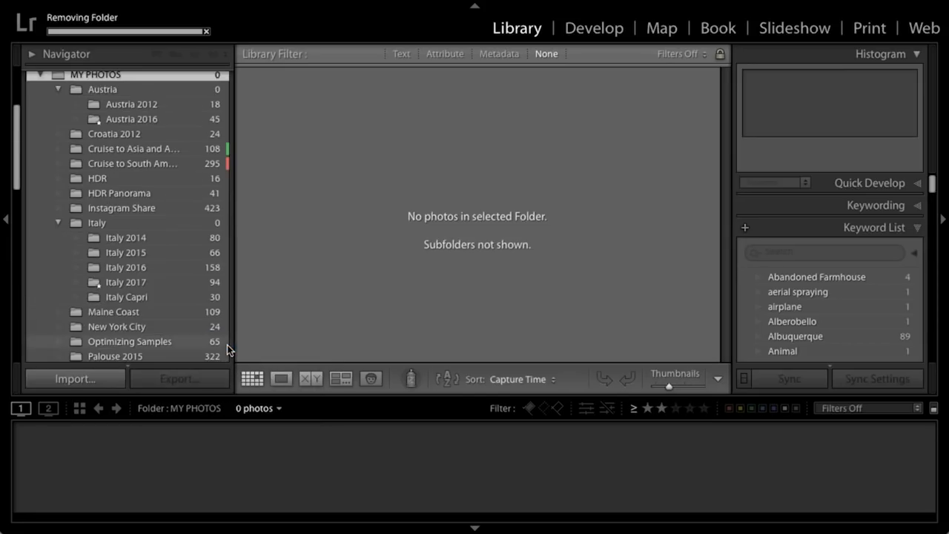